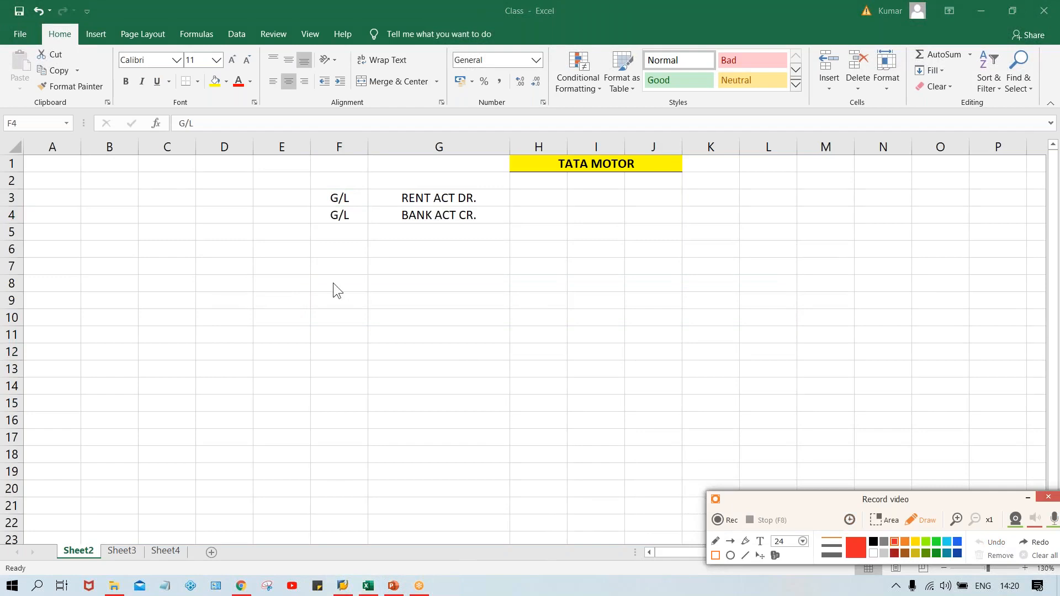
Narrow column G so it just fits the RENT ACT DR. and BANK ACT CR. entries
left_click(1025, 498)
left_click(388, 322)
left_click(357, 257)
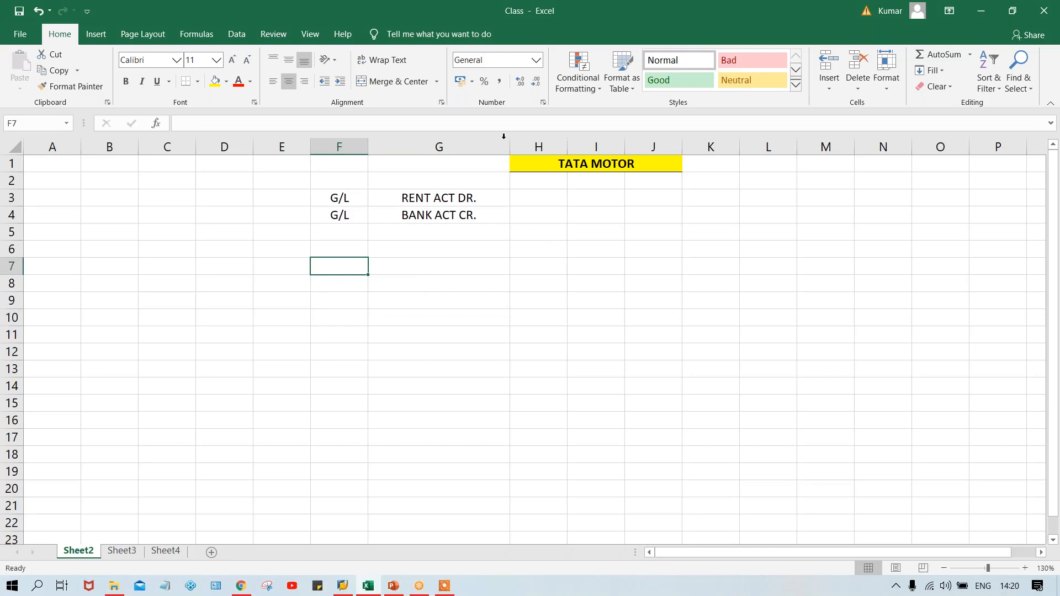
left_click_drag(508, 142, 450, 143)
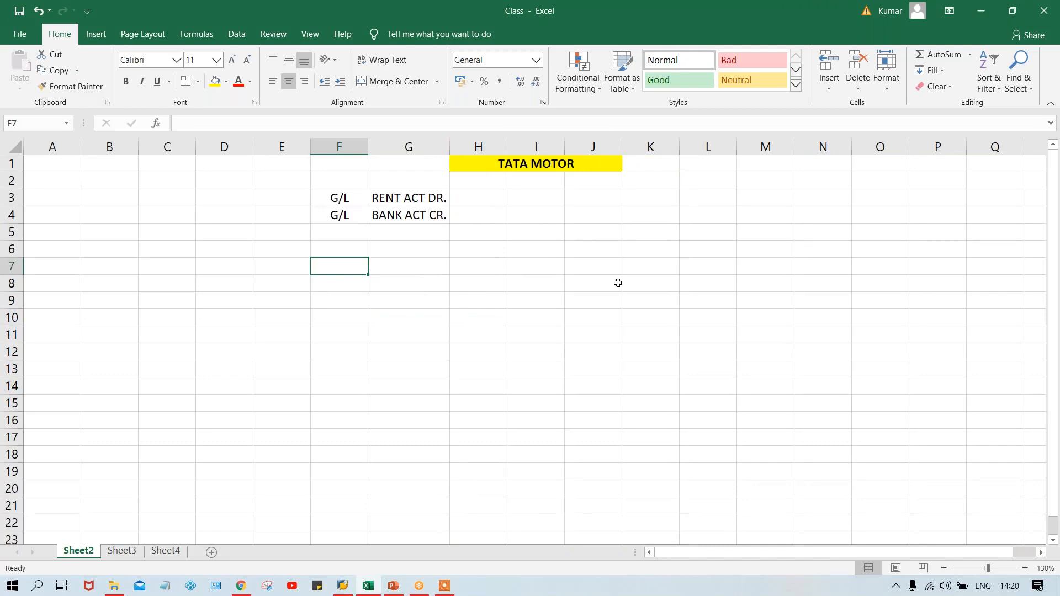
Enter the heading COA in cell J6 and make it bold
left_click(574, 252)
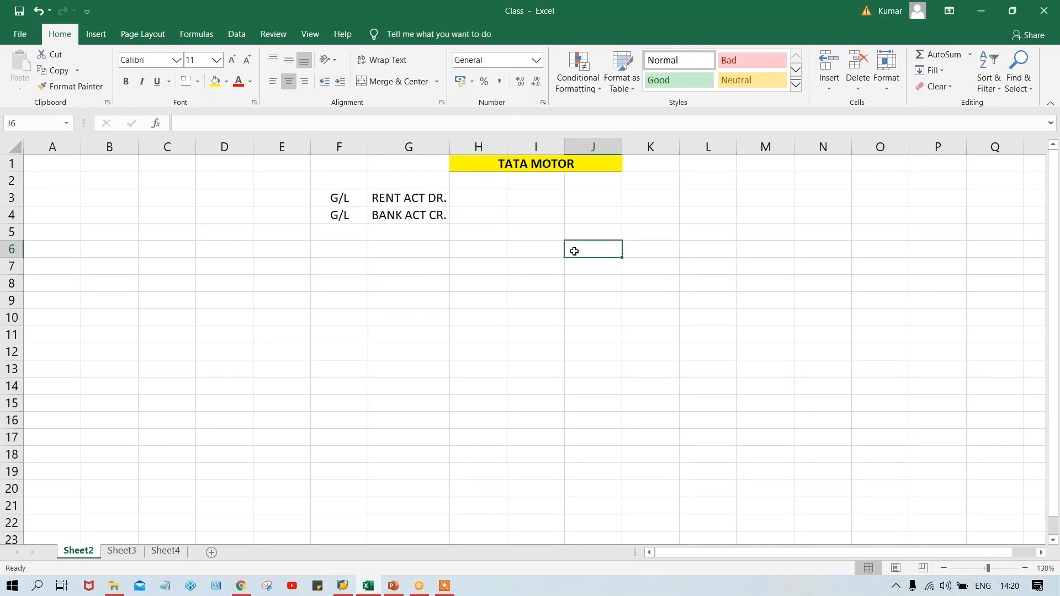
type("COA")
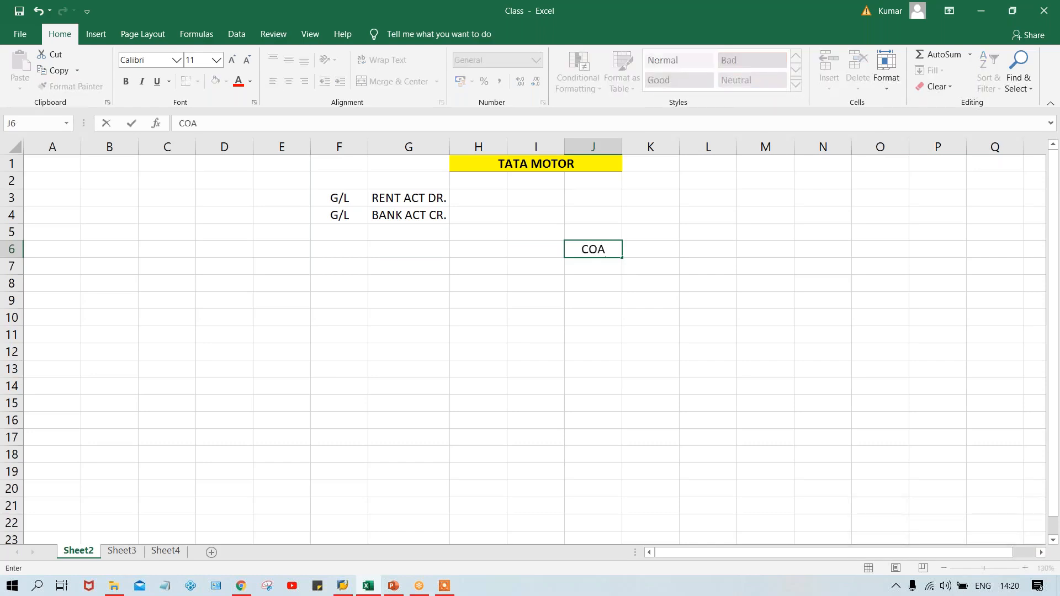
key("Return")
left_click(596, 250)
key("ctrl+b")
Enter TCOA in cell J7 beneath the COA heading
left_click(593, 268)
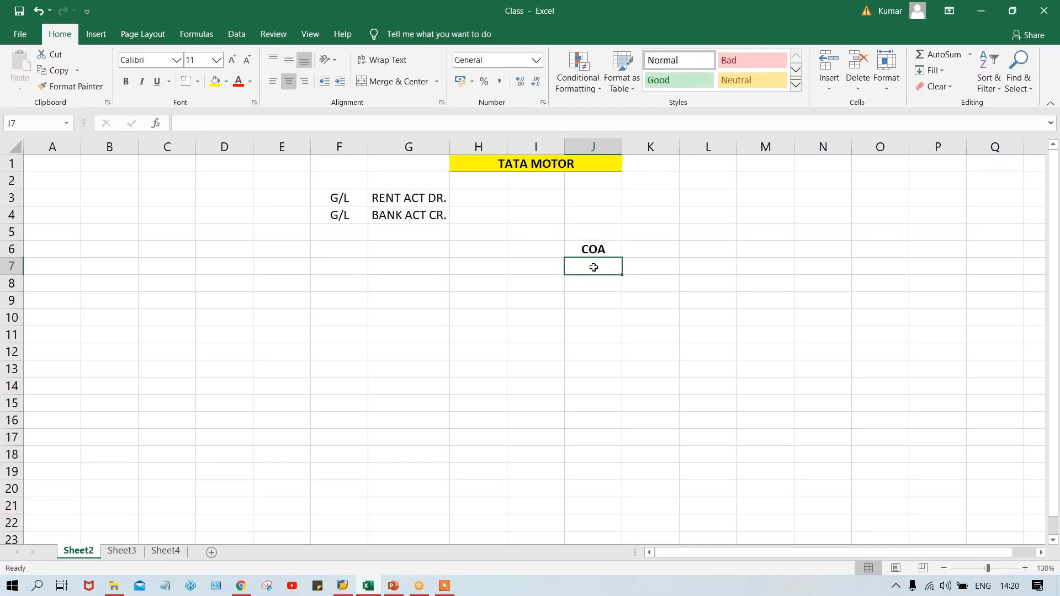
type("T")
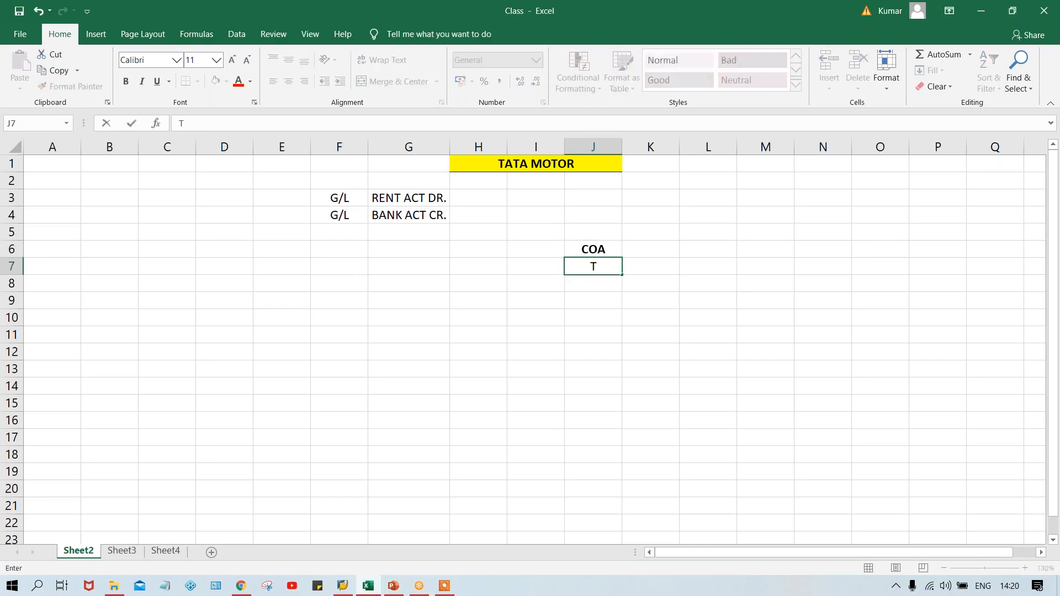
type("COA")
key("Return")
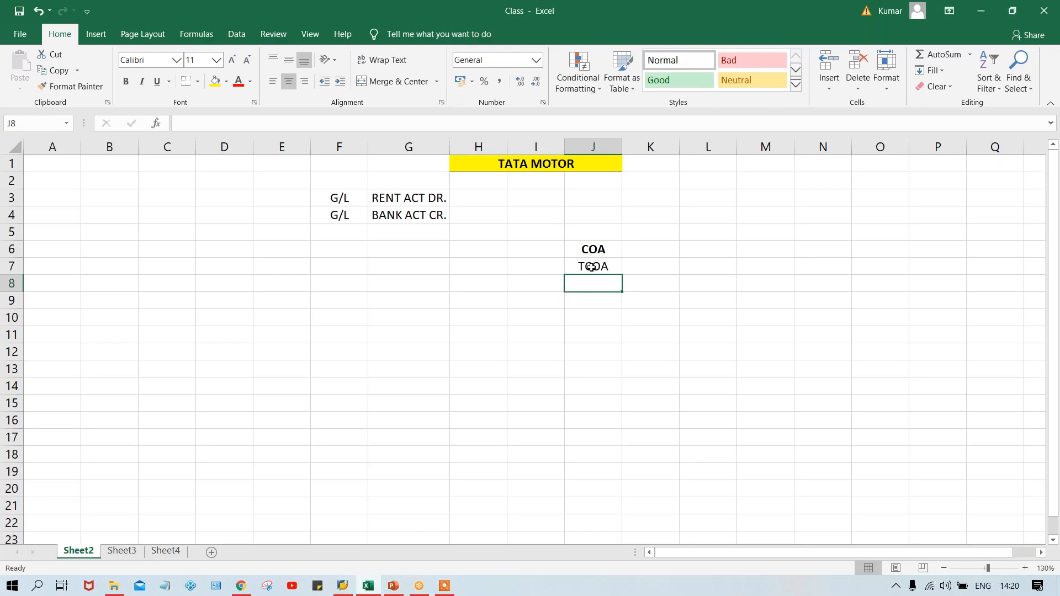
Add a bold CC heading in cell I6 with the code TM00 beneath it in I7
left_click(531, 256)
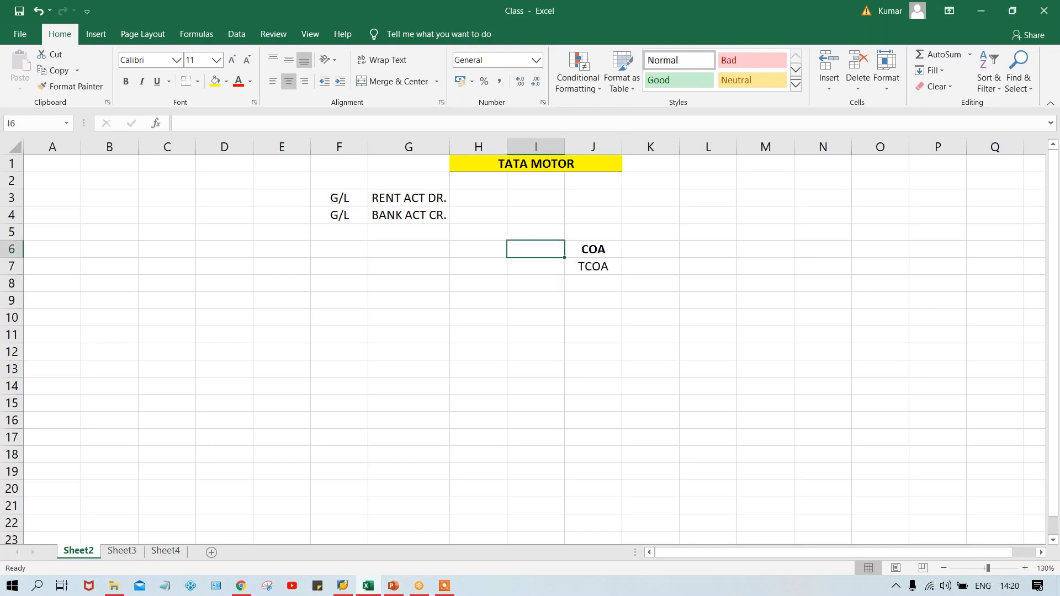
type("CC")
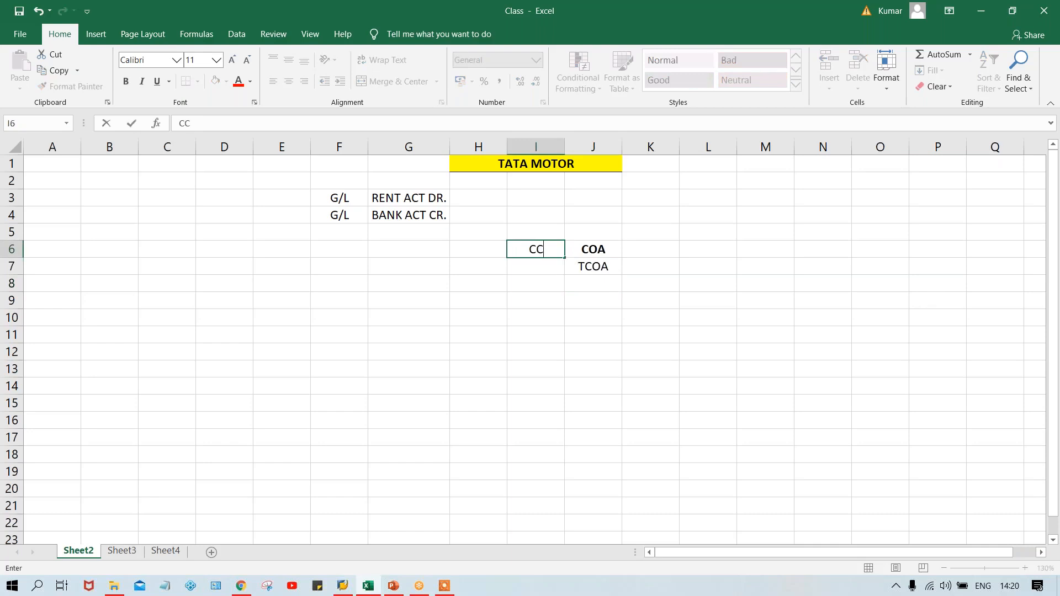
key("Return")
type("TM00")
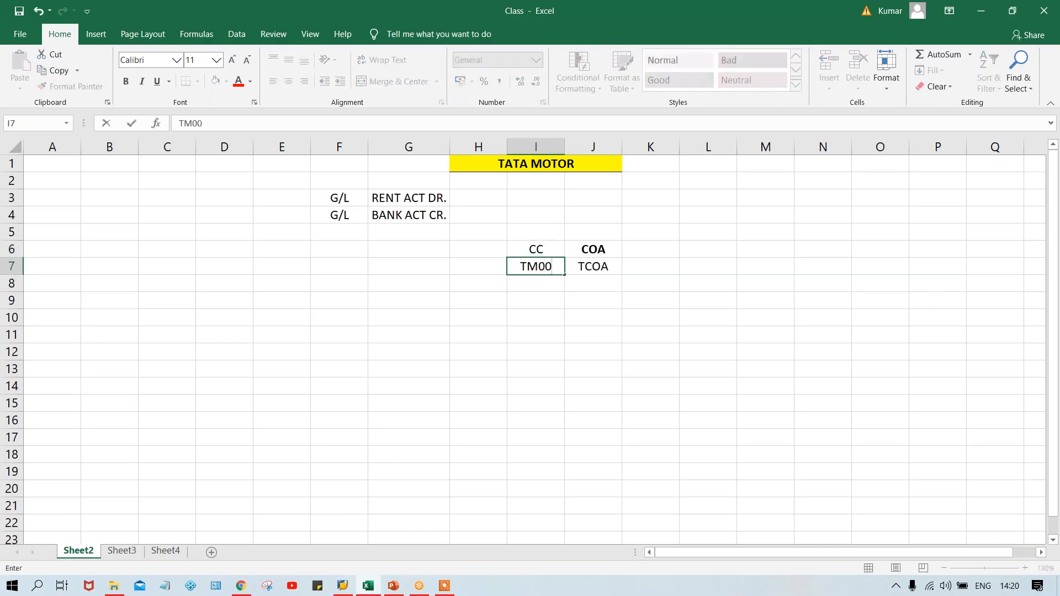
key("Return")
left_click(533, 254)
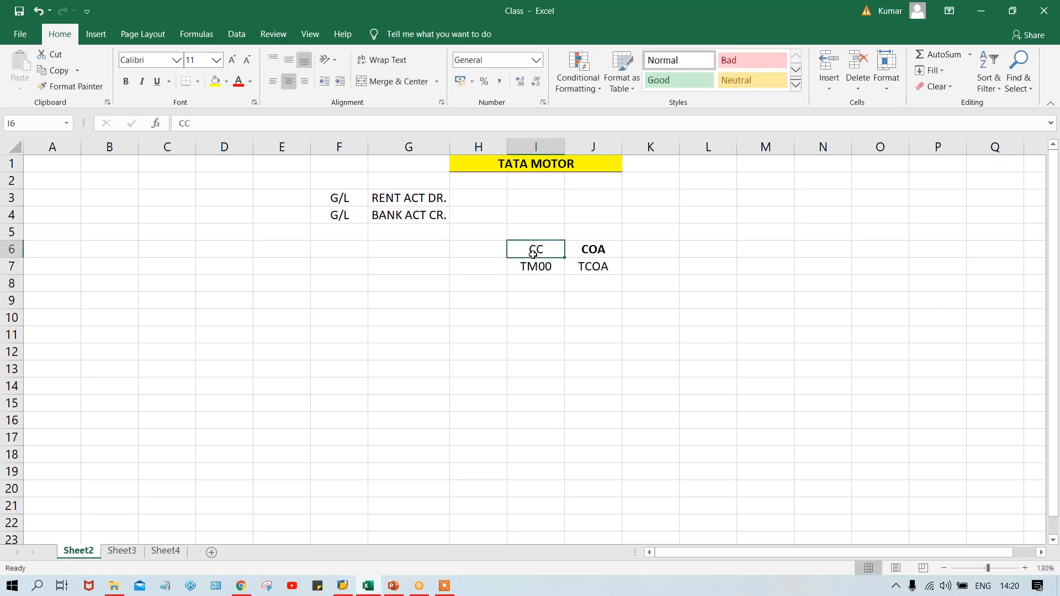
key("ctrl+b")
left_click(638, 277)
Add a G/L heading in cell K6 and enter 500 beneath it in K7
left_click(587, 267)
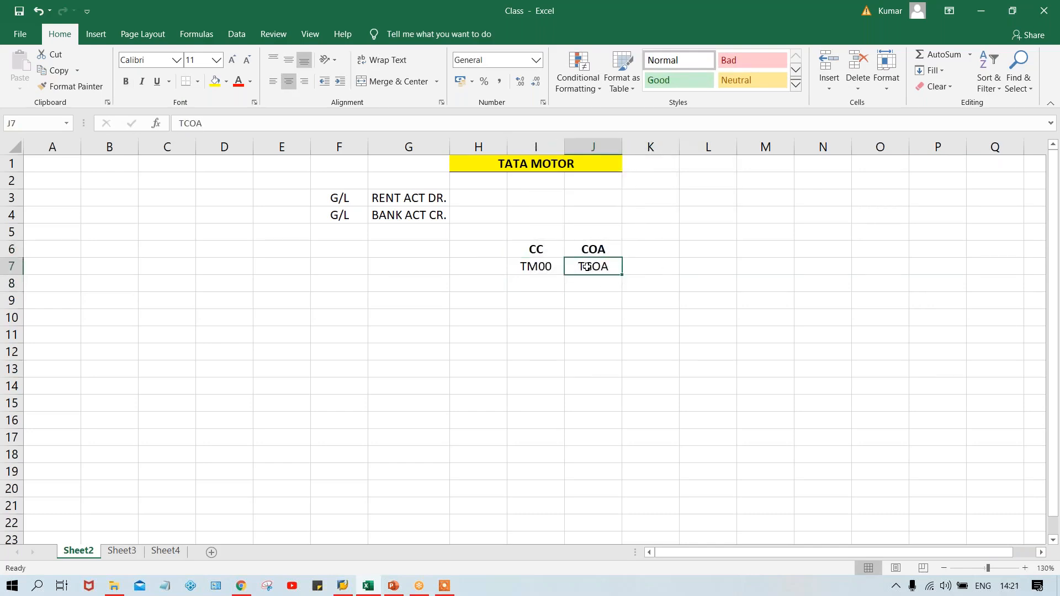
left_click(638, 252)
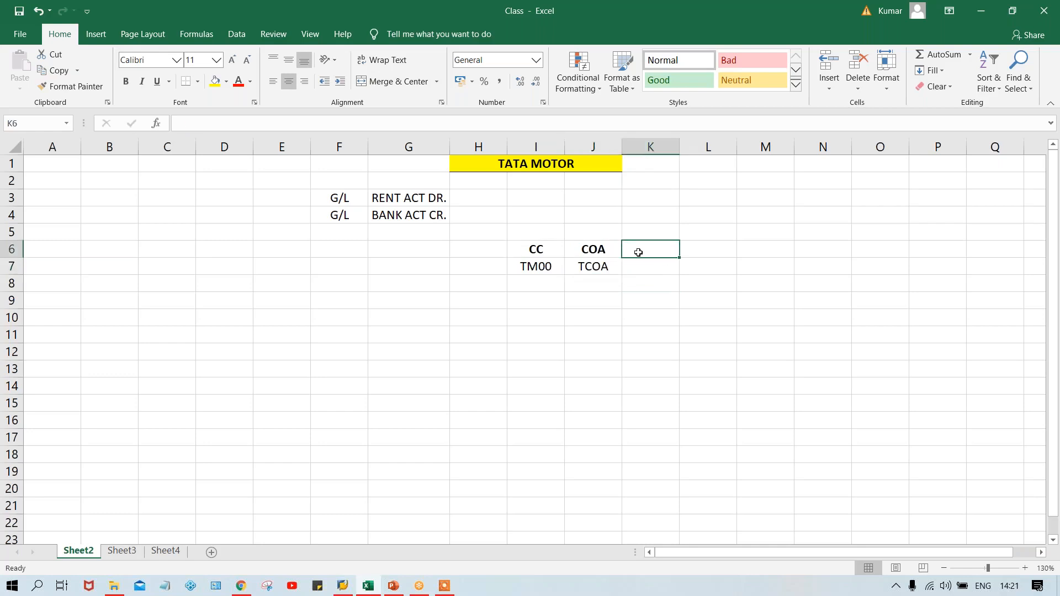
type("G/L")
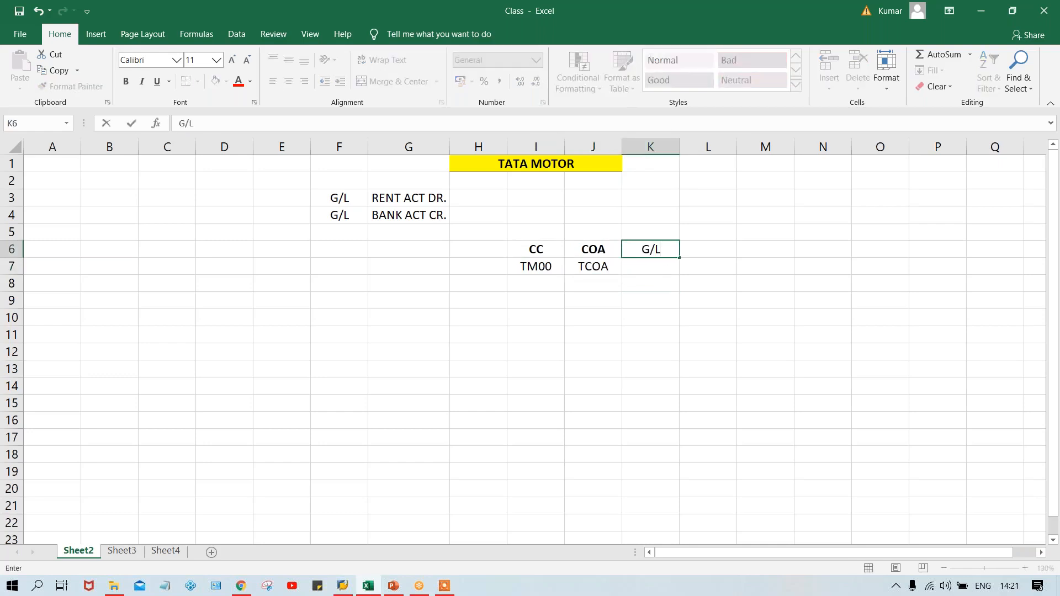
key("Return")
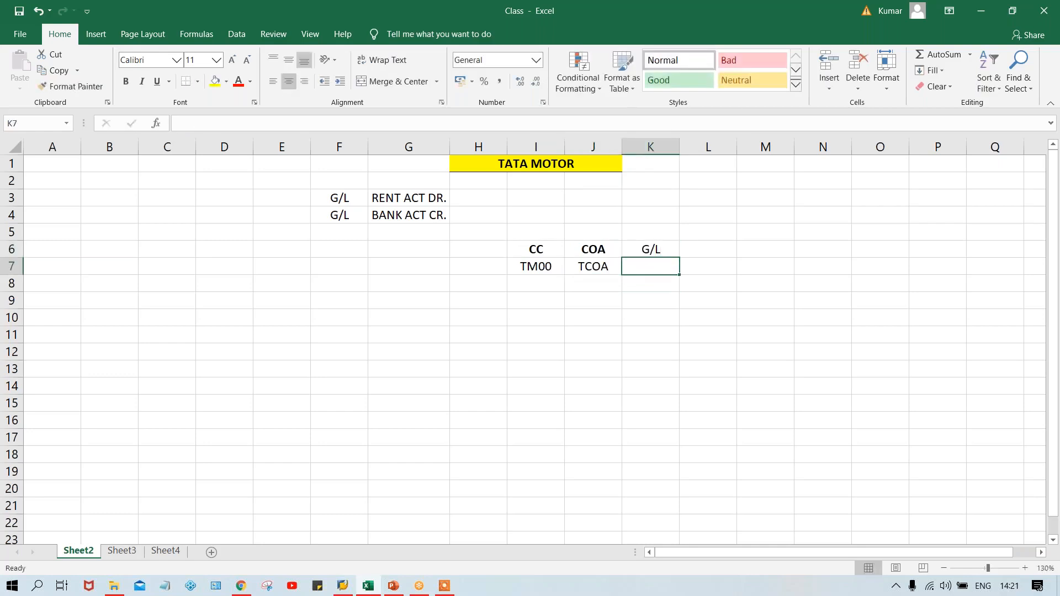
left_click(580, 267)
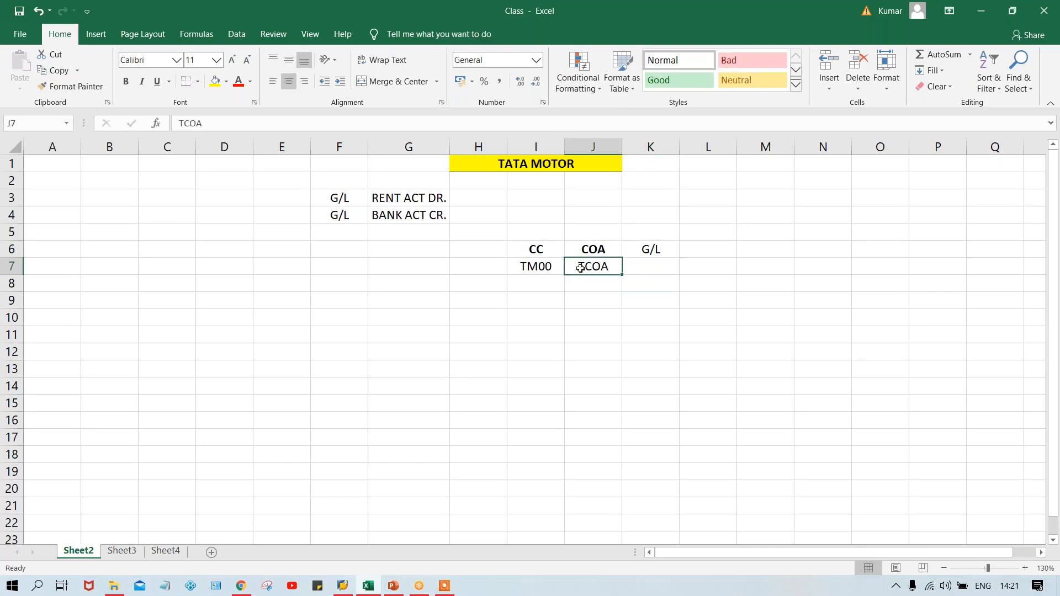
left_click(650, 267)
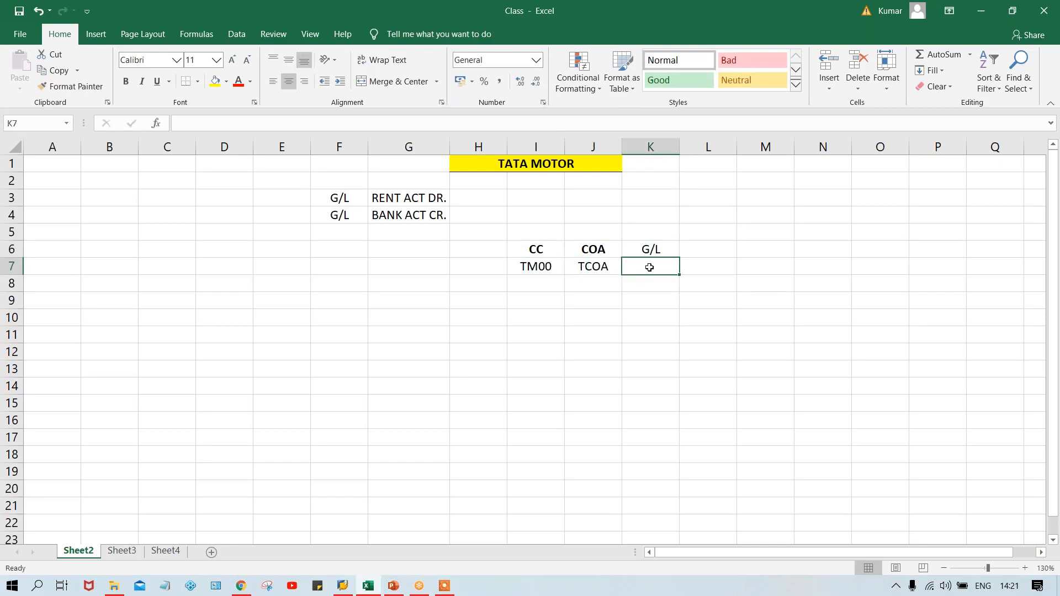
type("500")
key("Return")
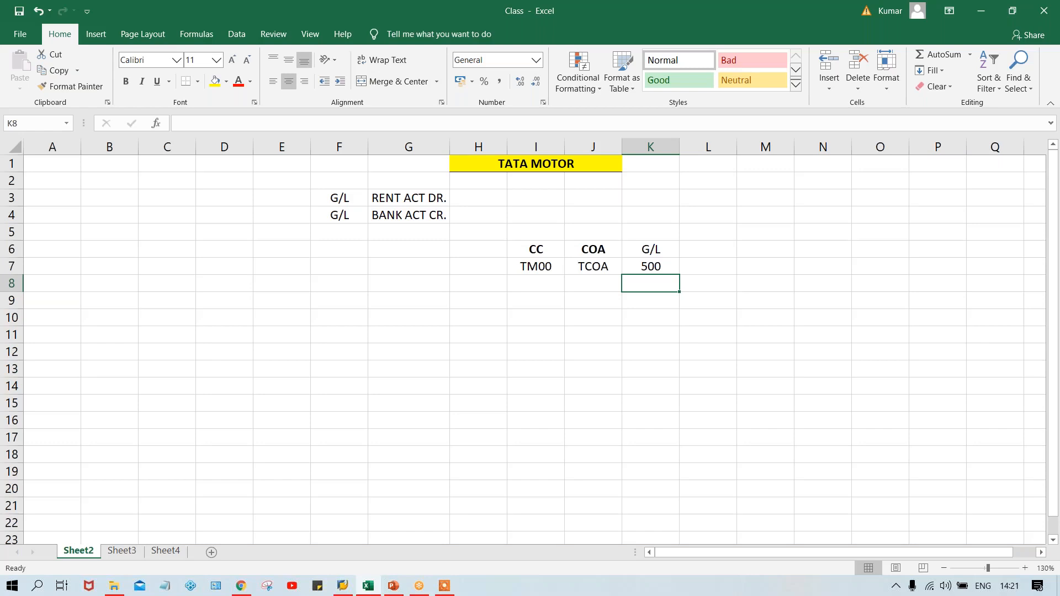
Enter 1 in cell J3 on the rent row and 2 in cell J4 on the bank row
left_click(593, 198)
type("1")
key("Return")
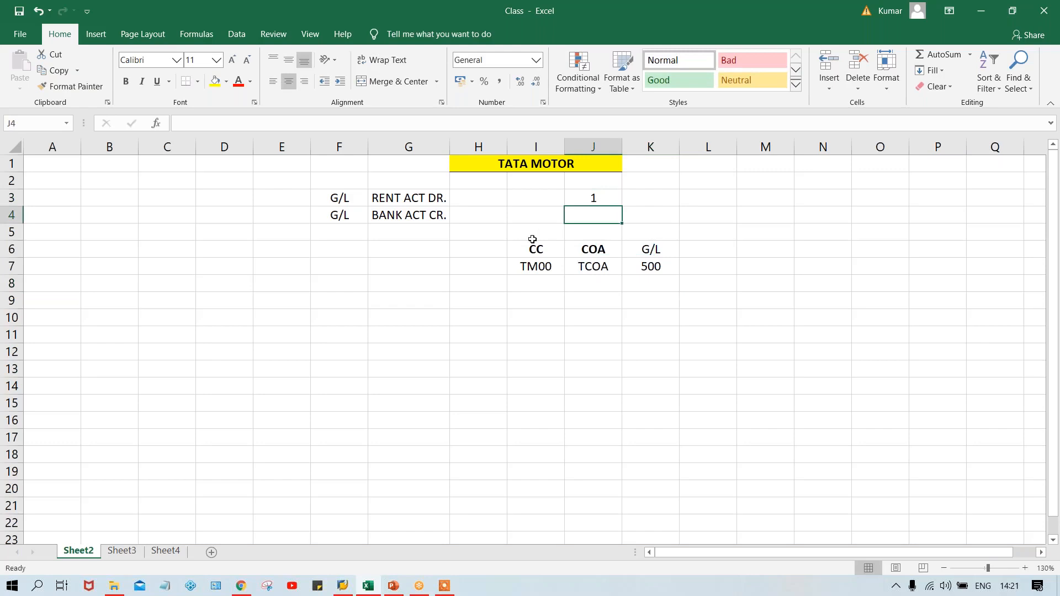
type("2")
key("Return")
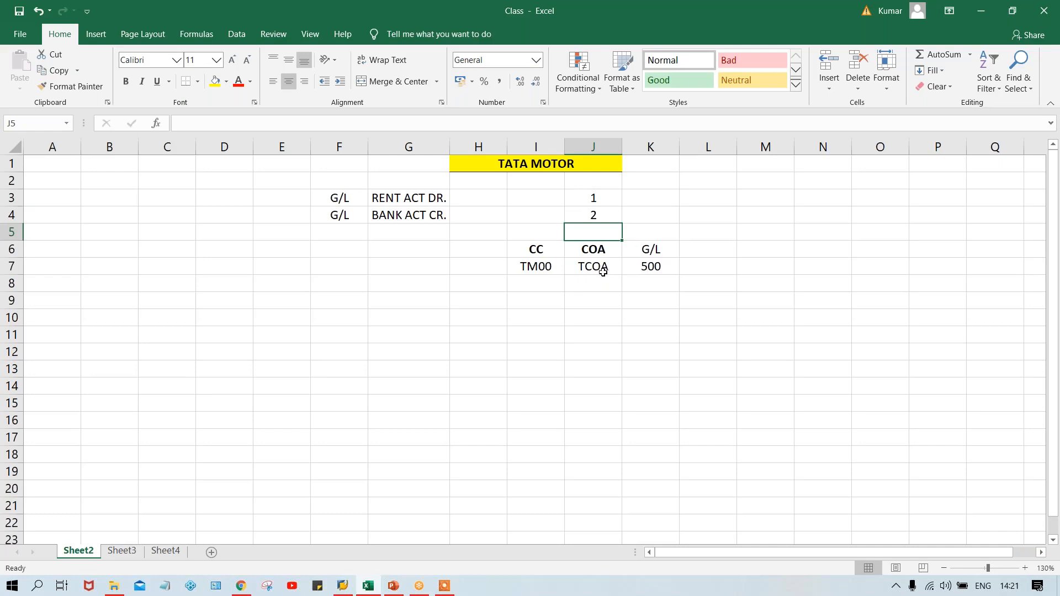
left_click(657, 269)
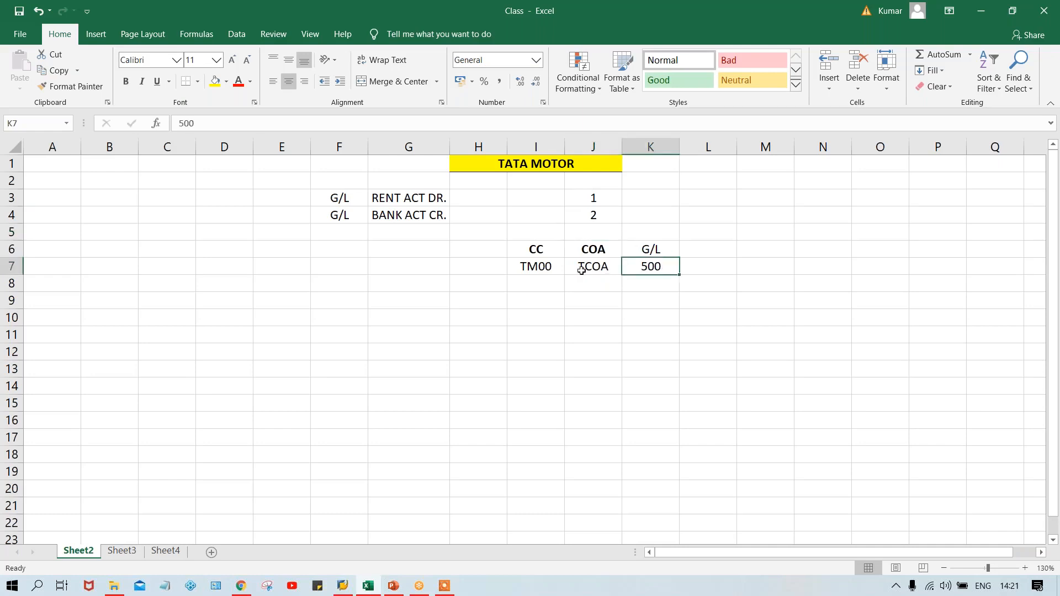
key("Left")
key("Left")
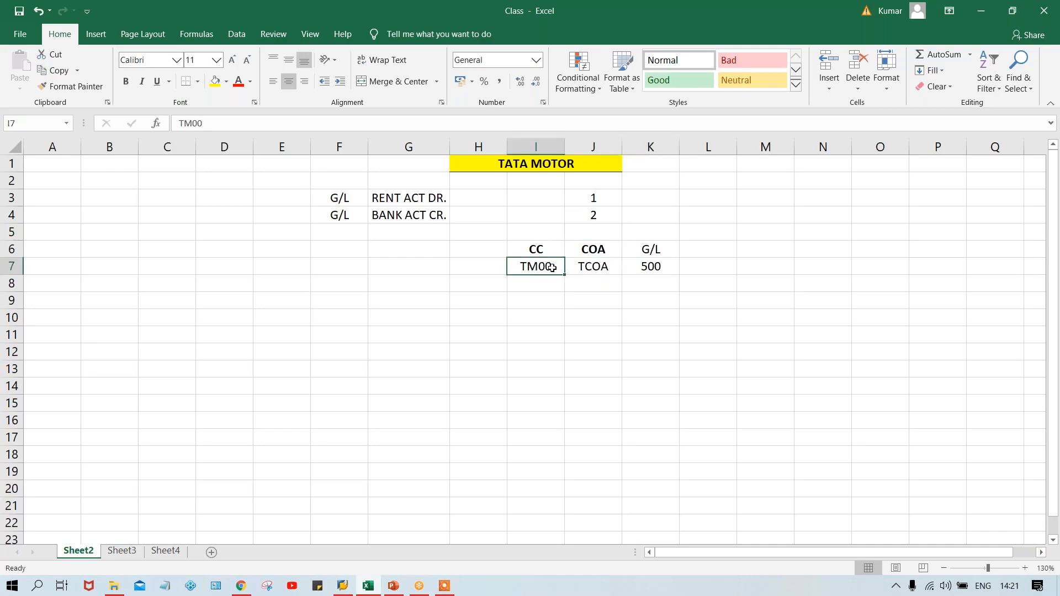
left_click(610, 269)
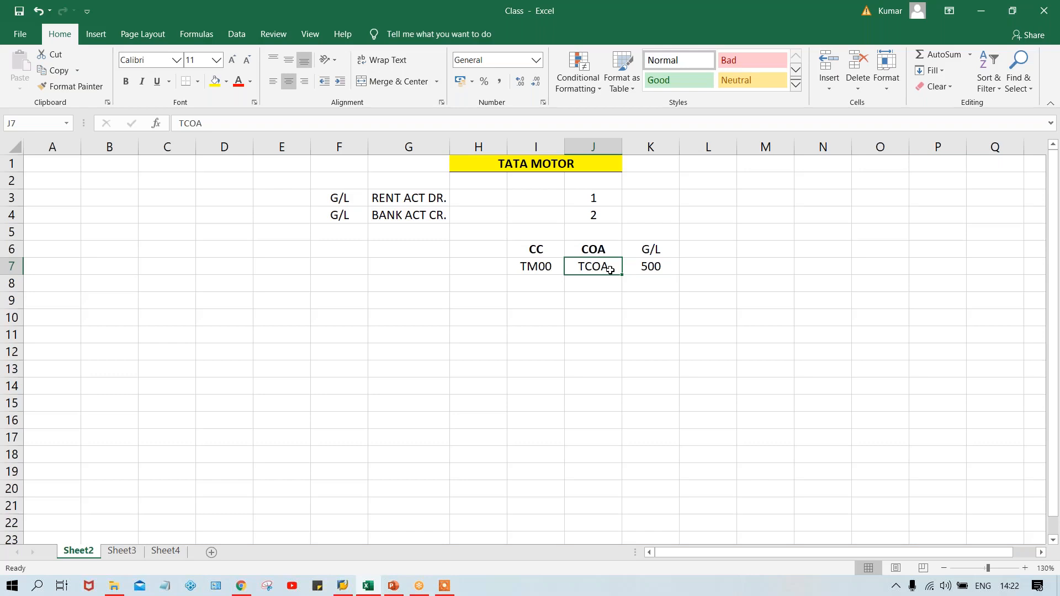
Make the G/L heading in cell K6 bold
left_click(654, 249)
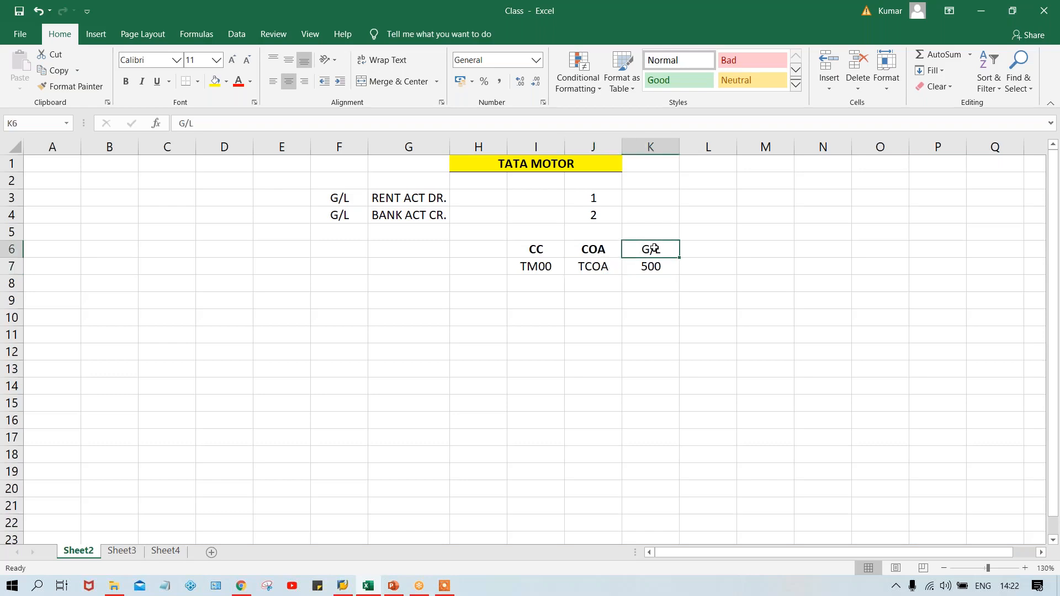
key("ctrl+b")
left_click(586, 274)
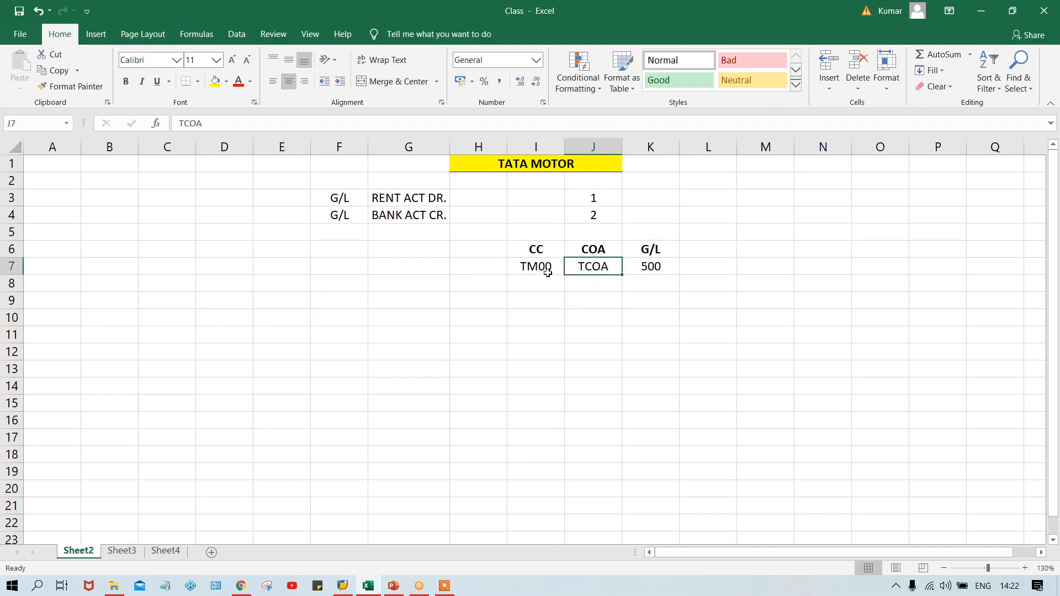
left_click(652, 267)
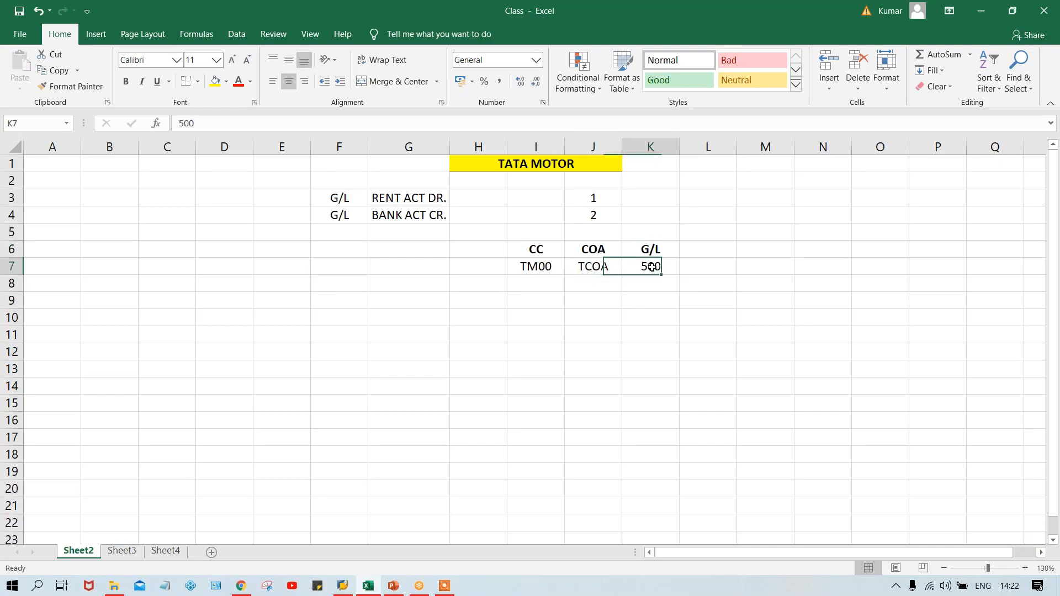
left_click(590, 264)
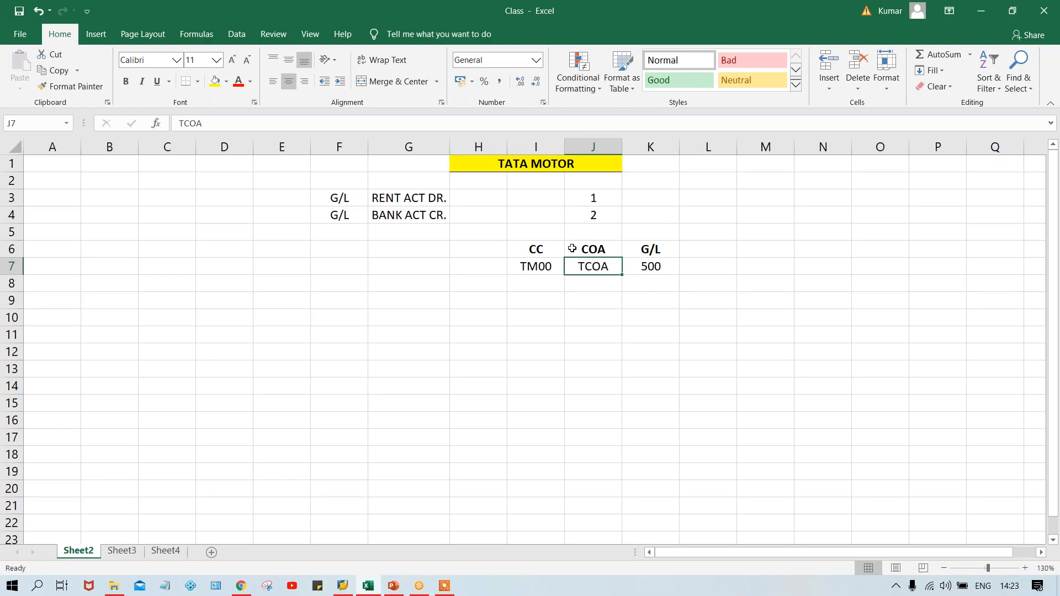
left_click(534, 264)
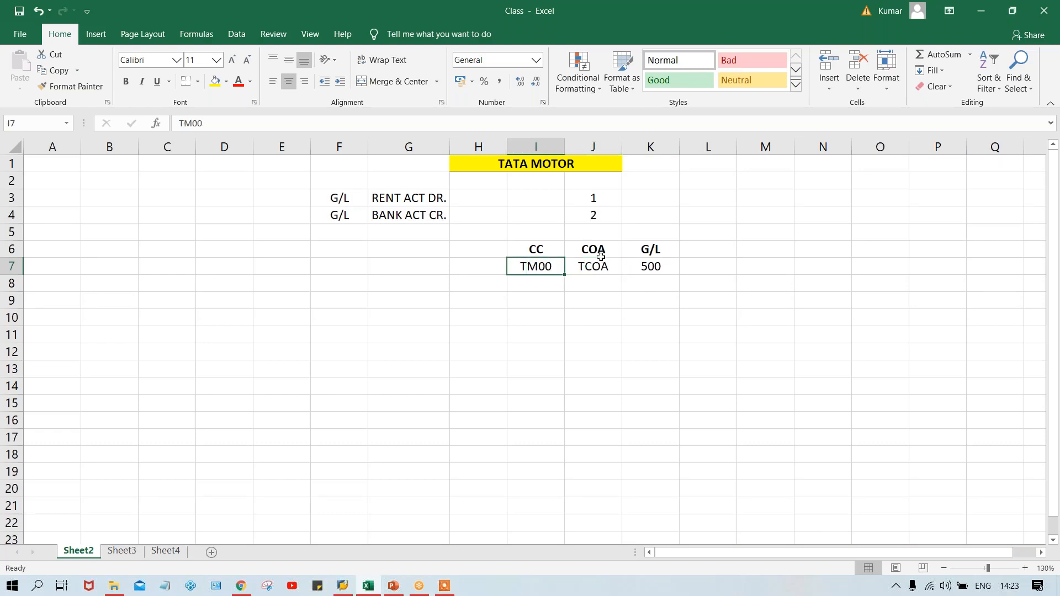
Enter the codes TC00, TS00 and TH00 in cells I8 to I10 of the CC column
left_click(531, 283)
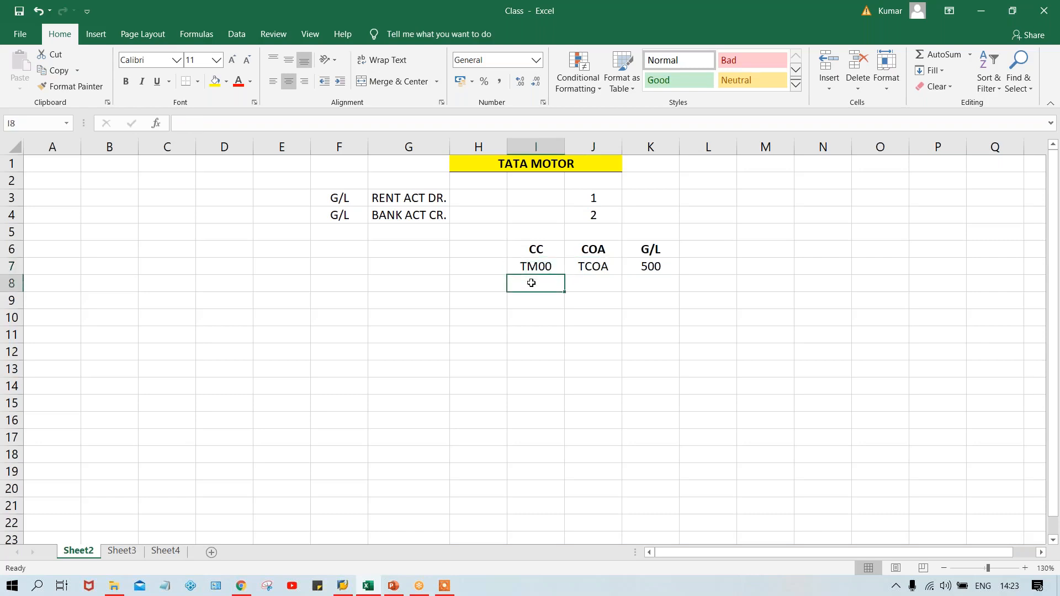
type("TM")
key("BackSpace")
key("BackSpace")
type("C00")
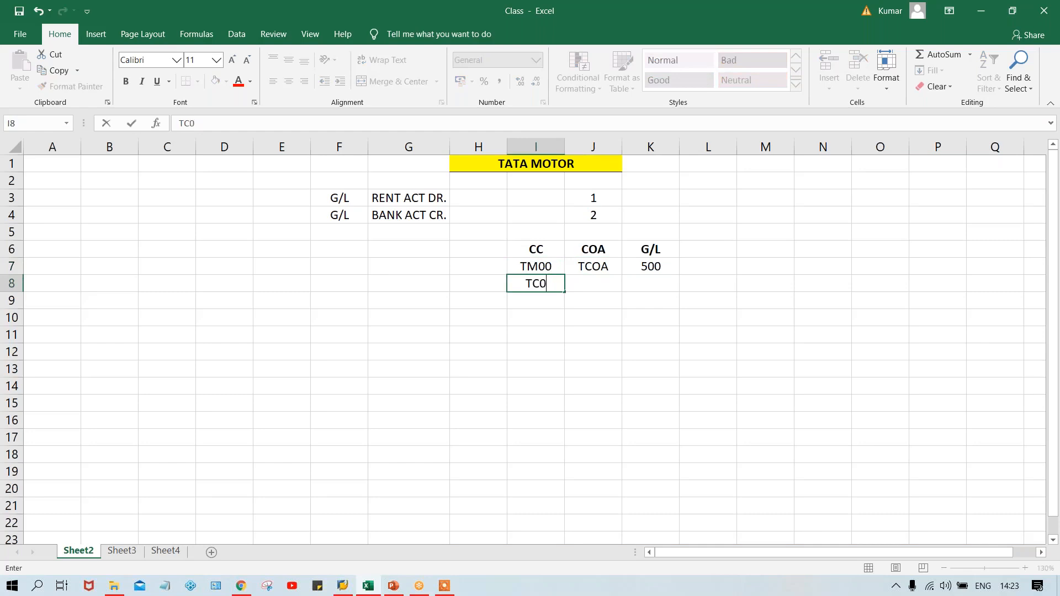
key("Return")
type("T")
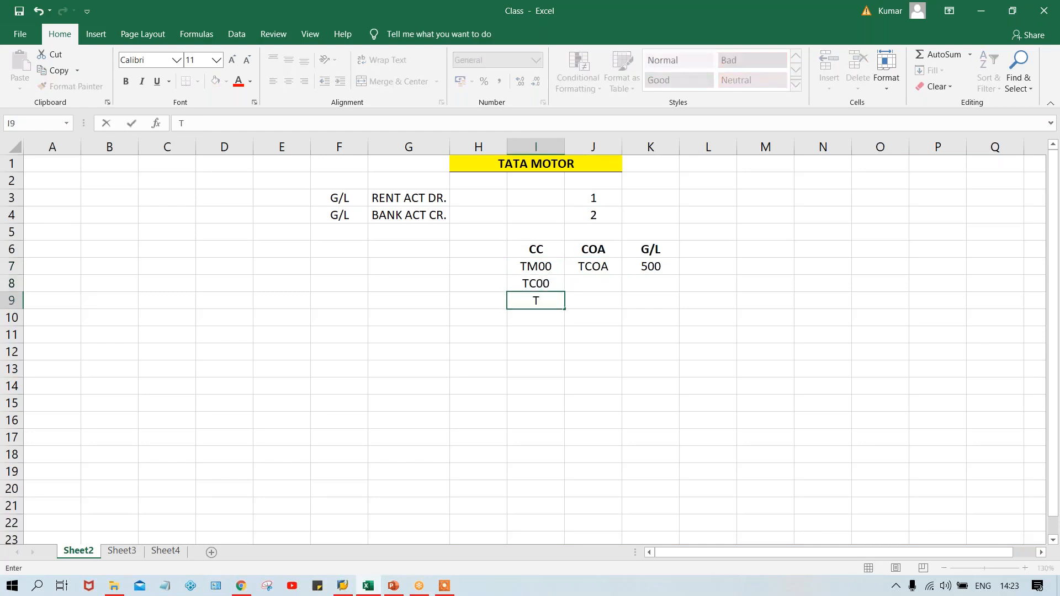
type("S00")
key("Return")
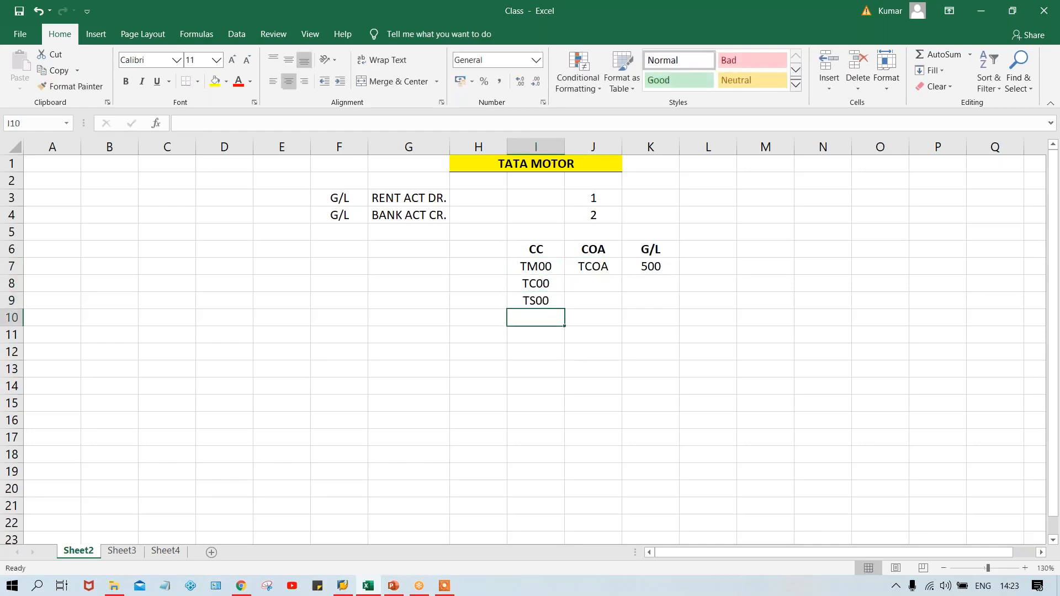
type("TH00")
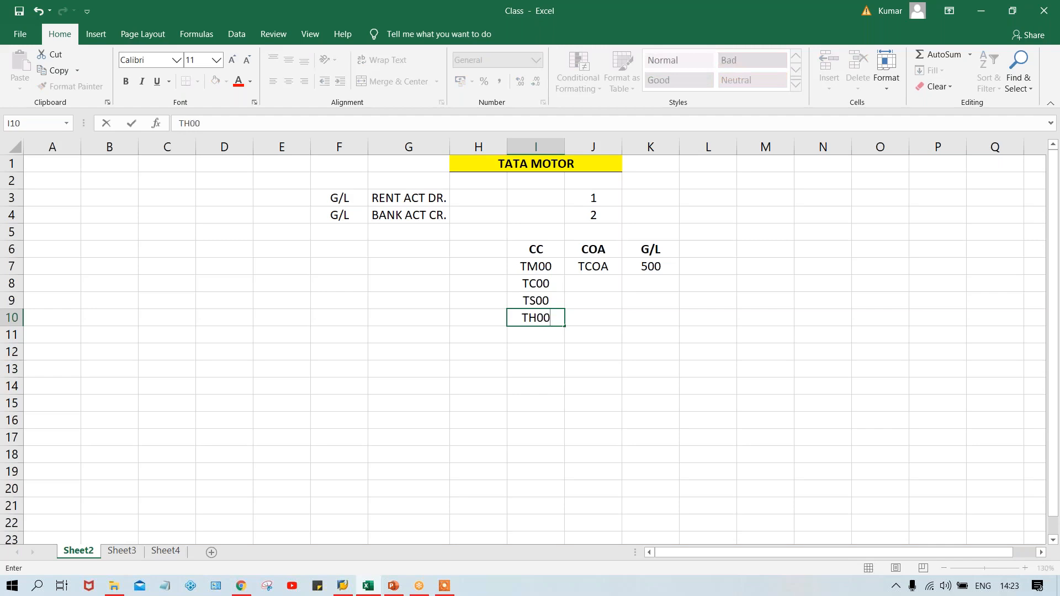
key("Return")
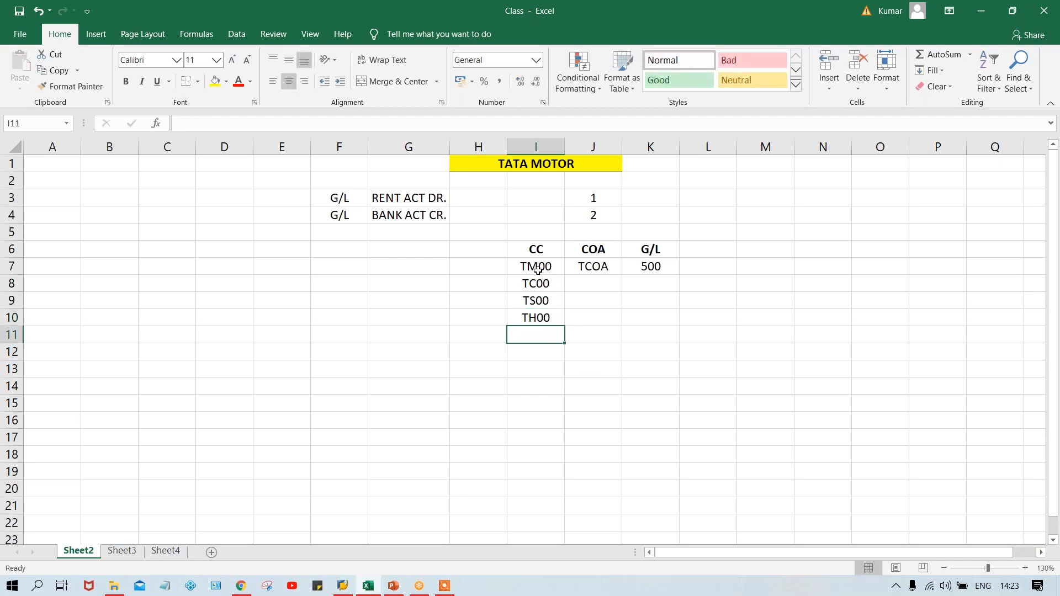
left_click(541, 315)
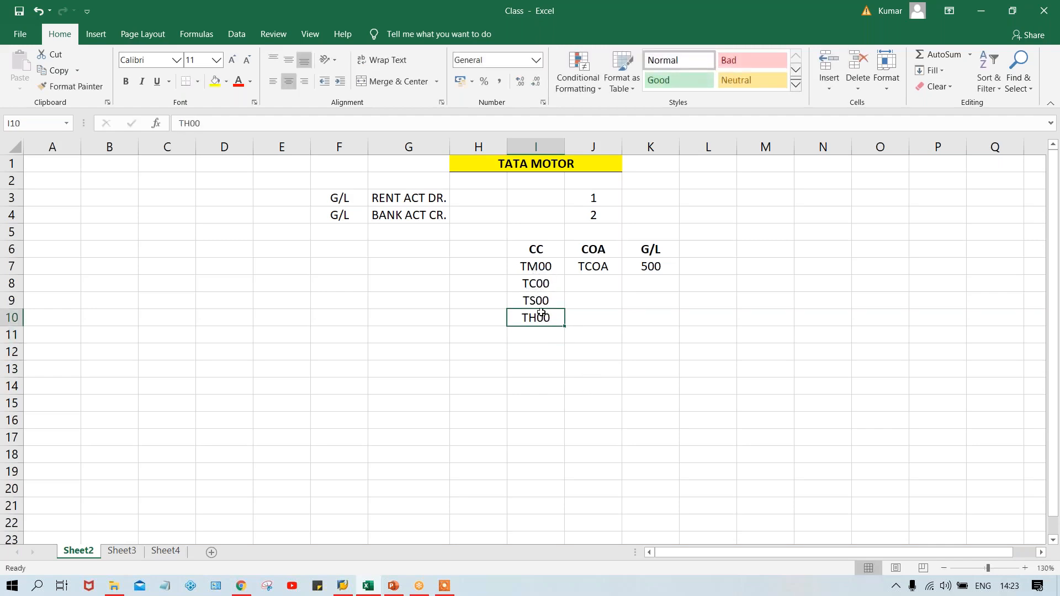
Examine the CC codes in I7:I10 against the COA and G/L entries in J7 and K7
left_click_drag(542, 268, 544, 316)
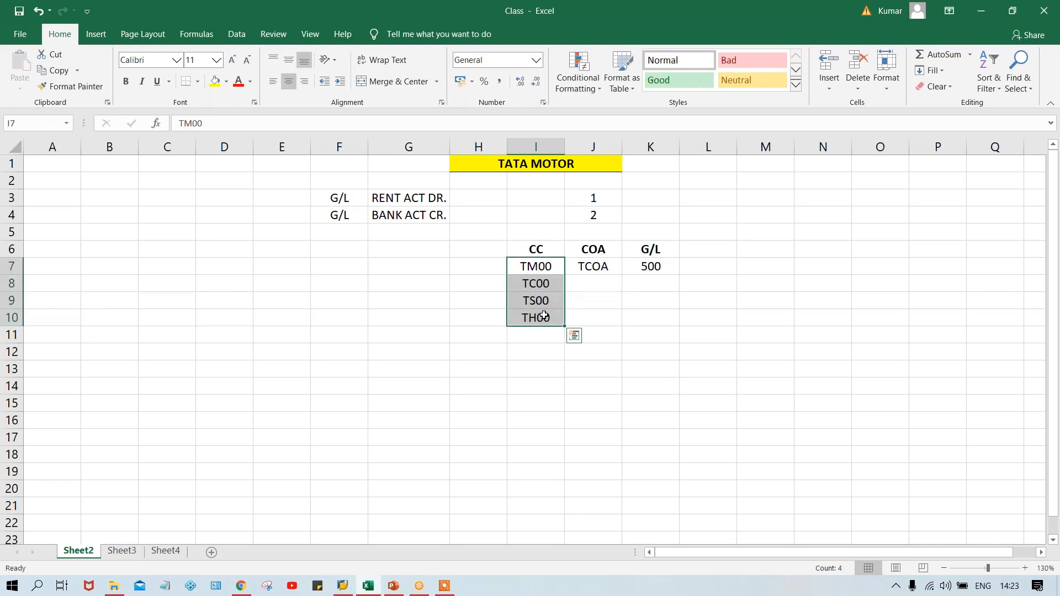
left_click(543, 270)
left_click(543, 285)
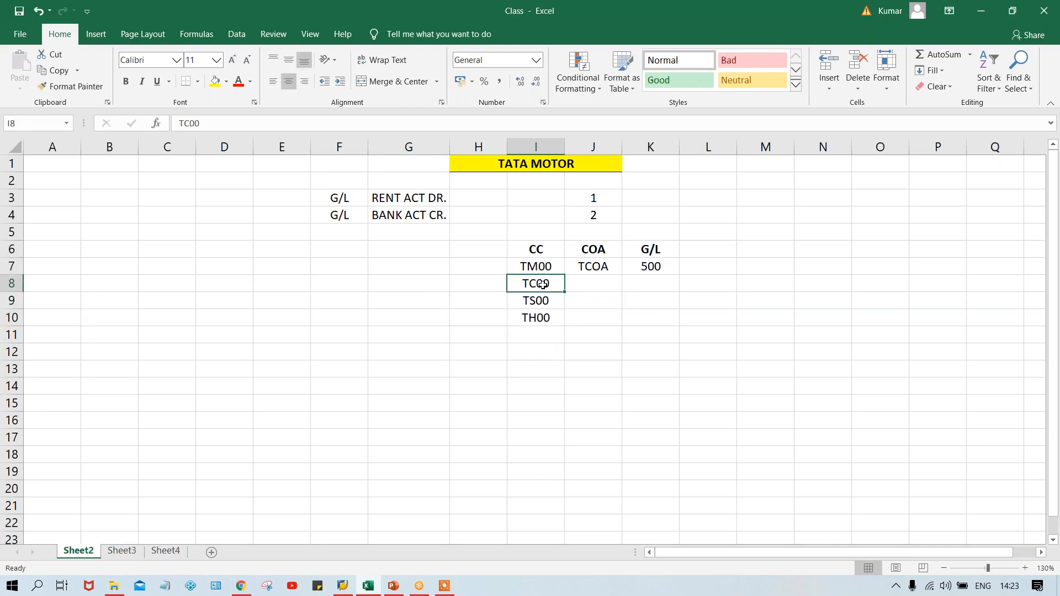
left_click(538, 270)
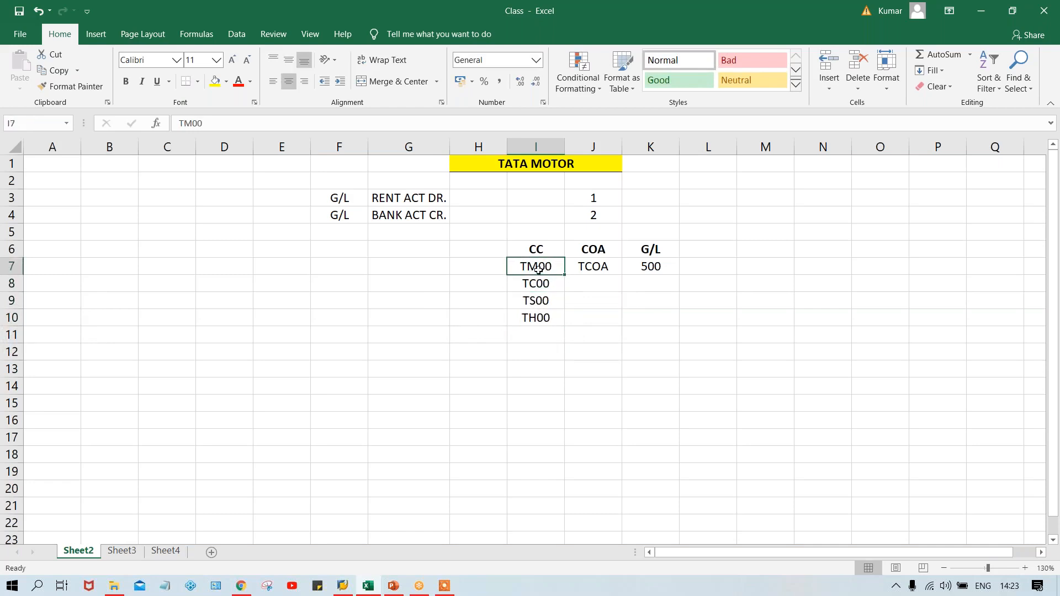
left_click(539, 286)
left_click(539, 301)
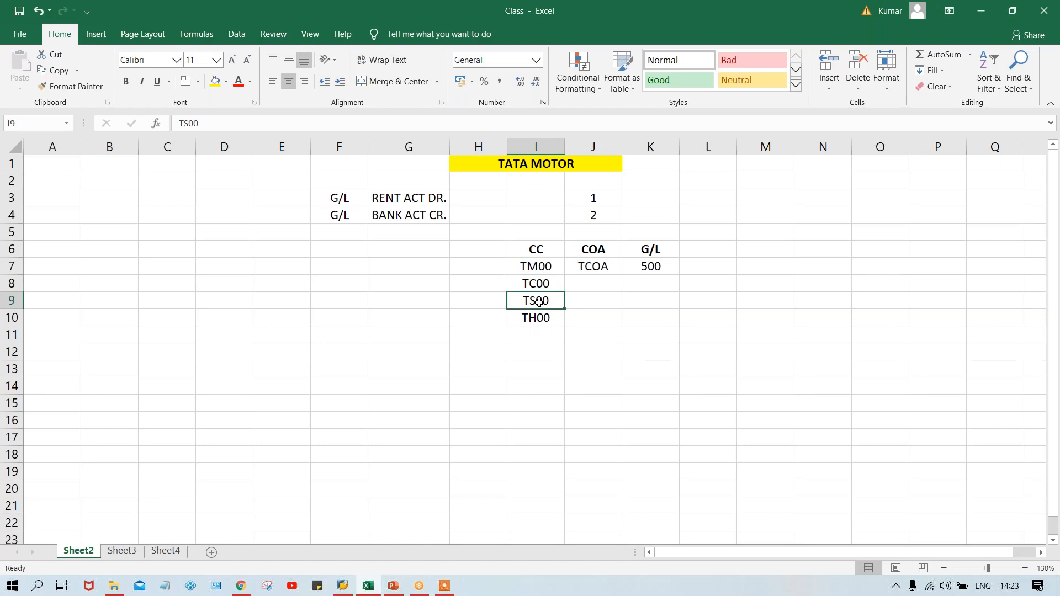
left_click(540, 284)
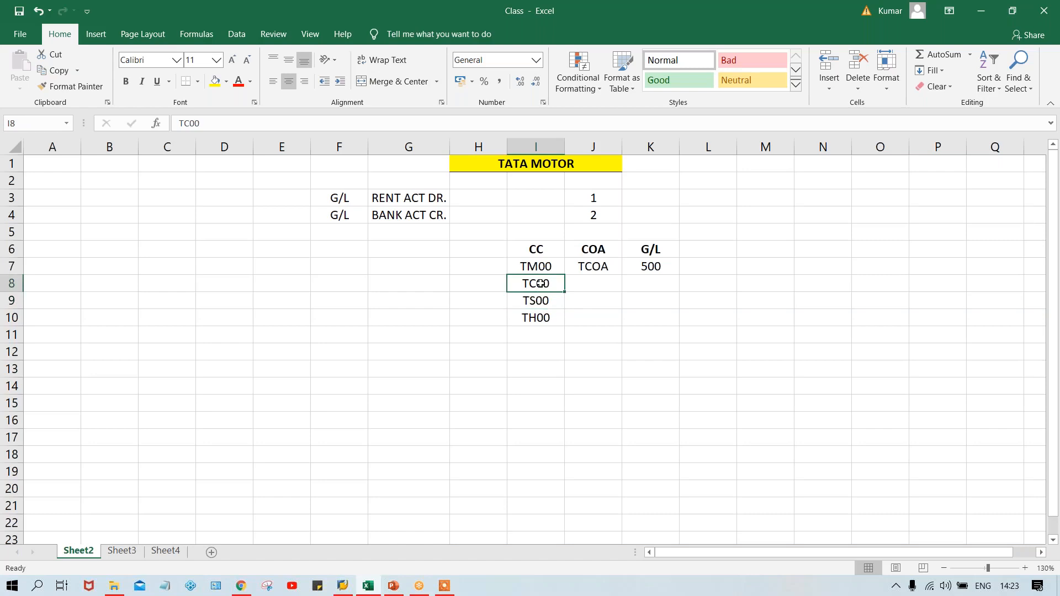
left_click(539, 318)
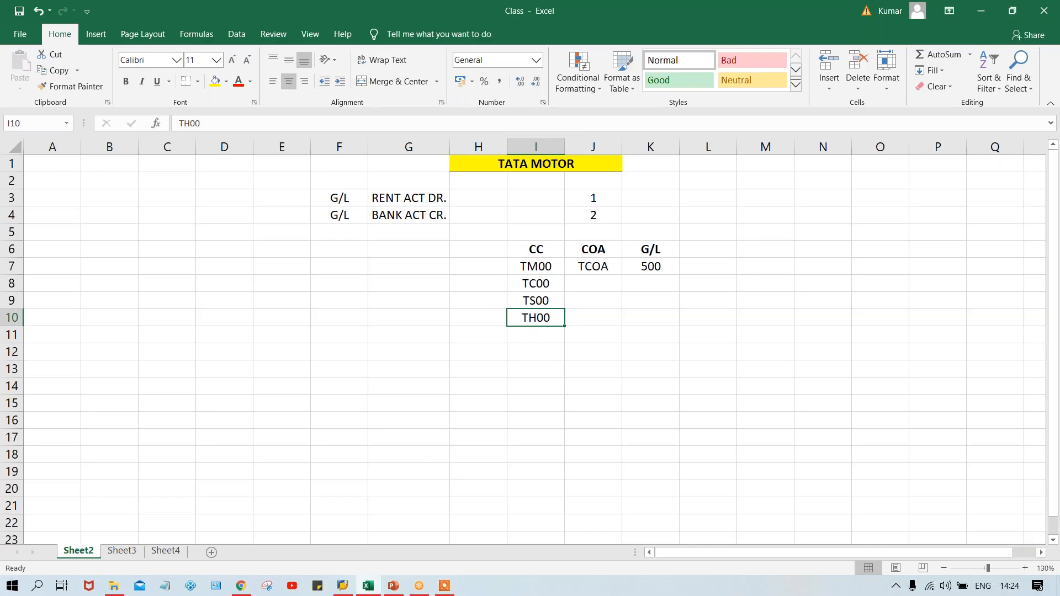
left_click(657, 267)
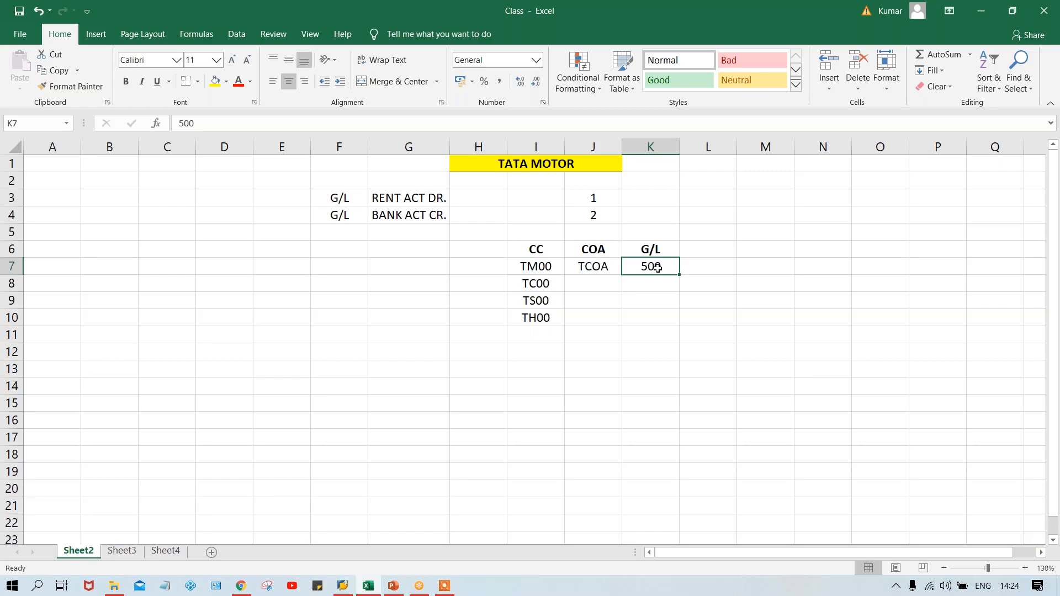
left_click_drag(546, 283, 544, 315)
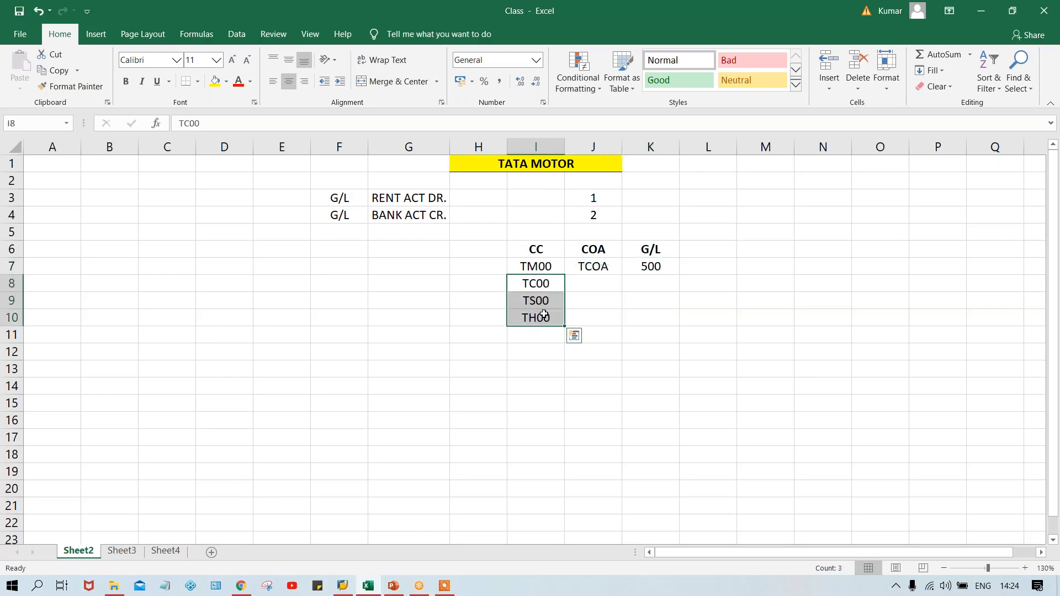
left_click(641, 267)
left_click(588, 269)
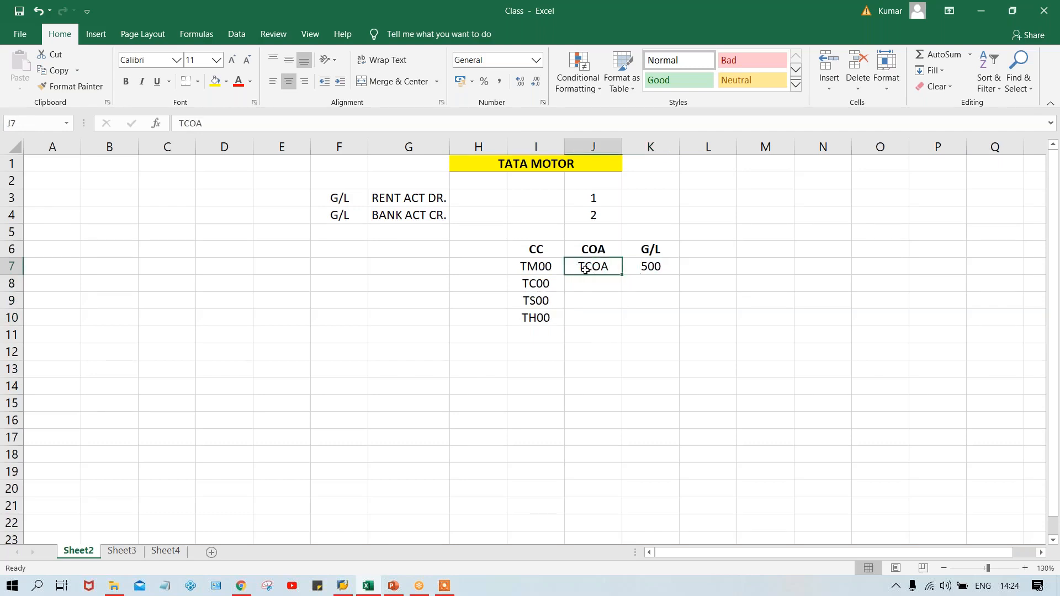
left_click(649, 267)
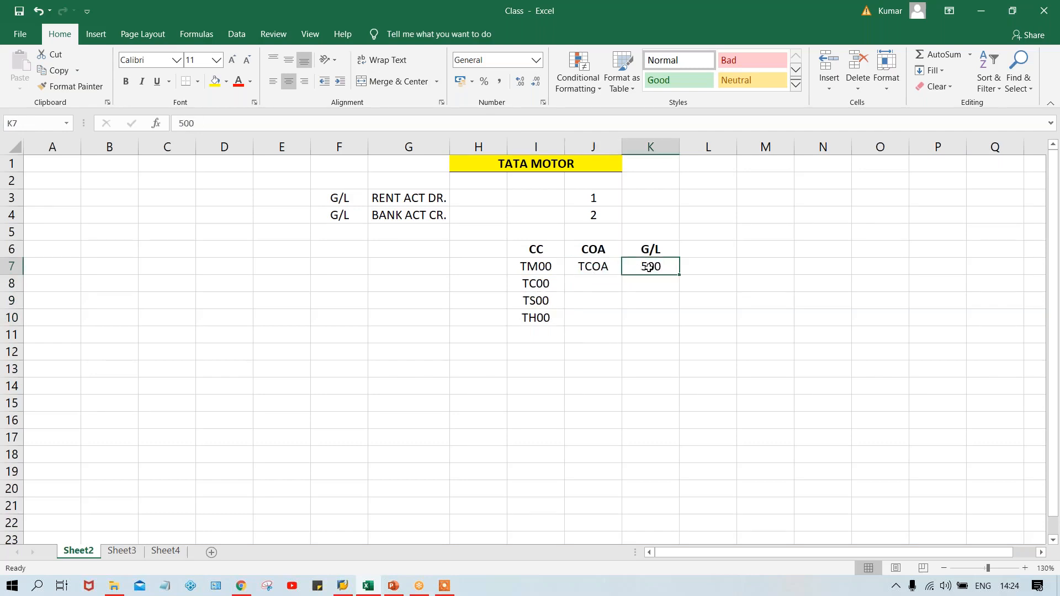
Fill the TCOA entry from J7 down through J10 in the COA column
left_click(594, 269)
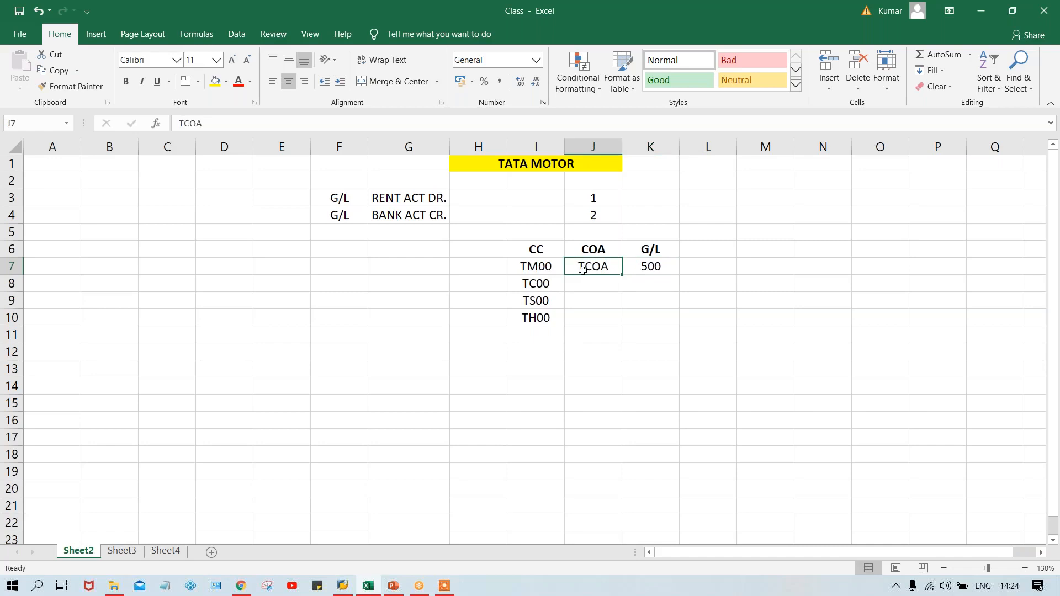
left_click_drag(585, 269, 590, 313)
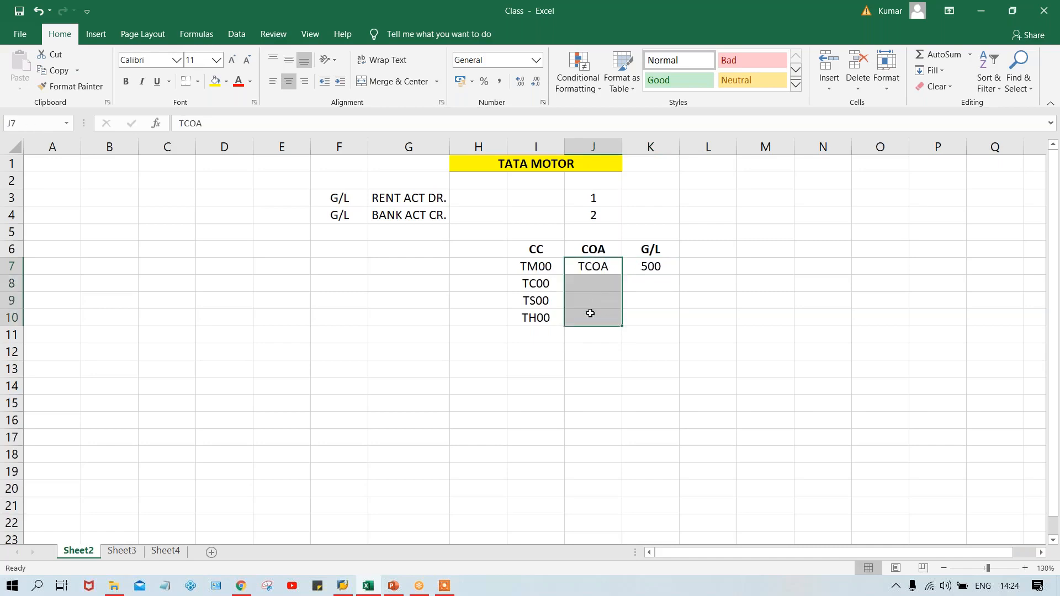
key("ctrl+d")
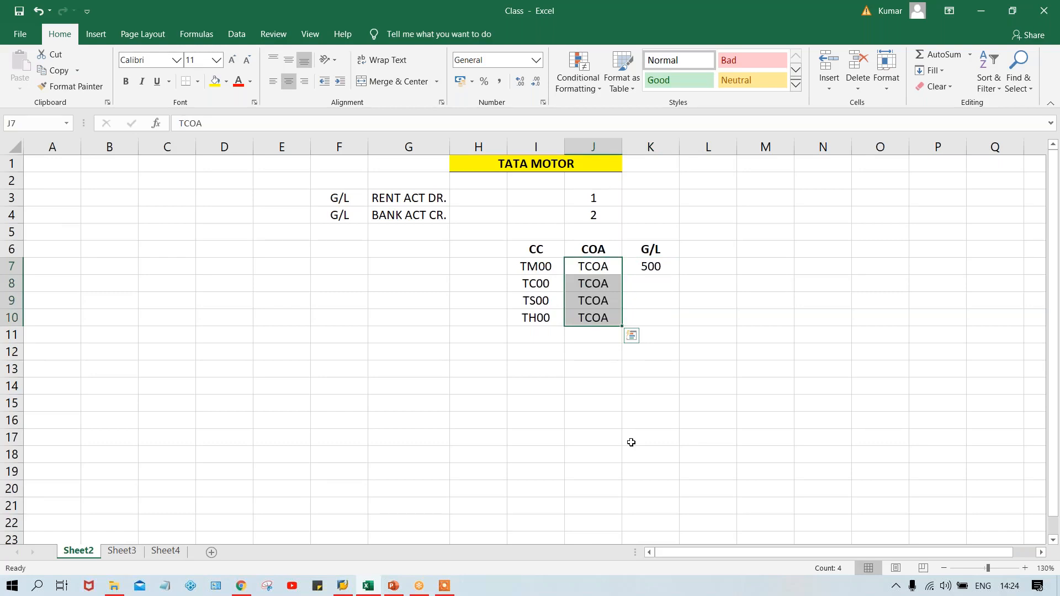
left_click(692, 353)
Fill the G/L value 500 from K7 down through K10
left_click(651, 267)
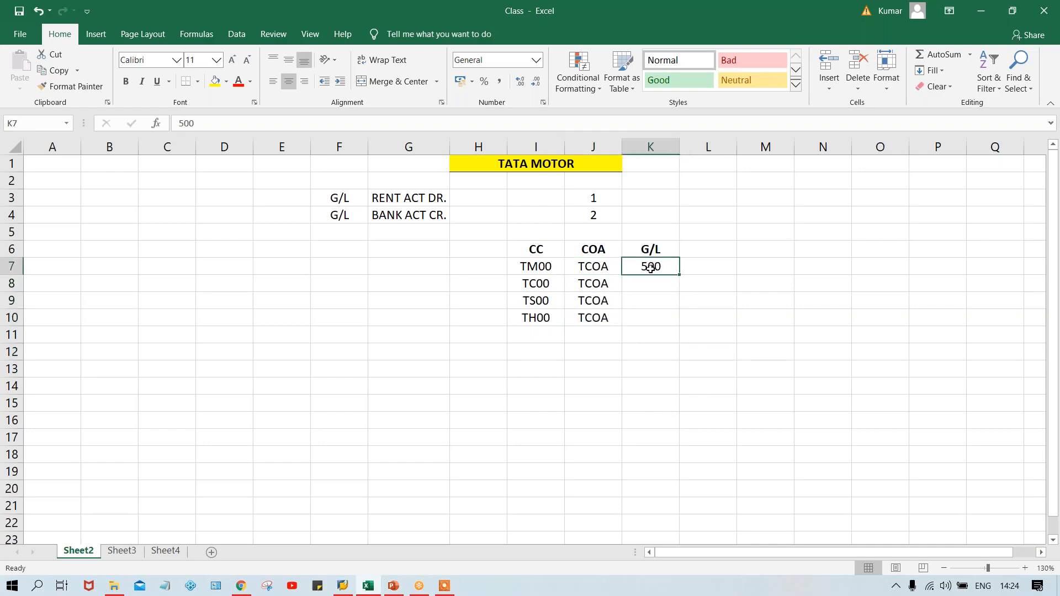
left_click(590, 267)
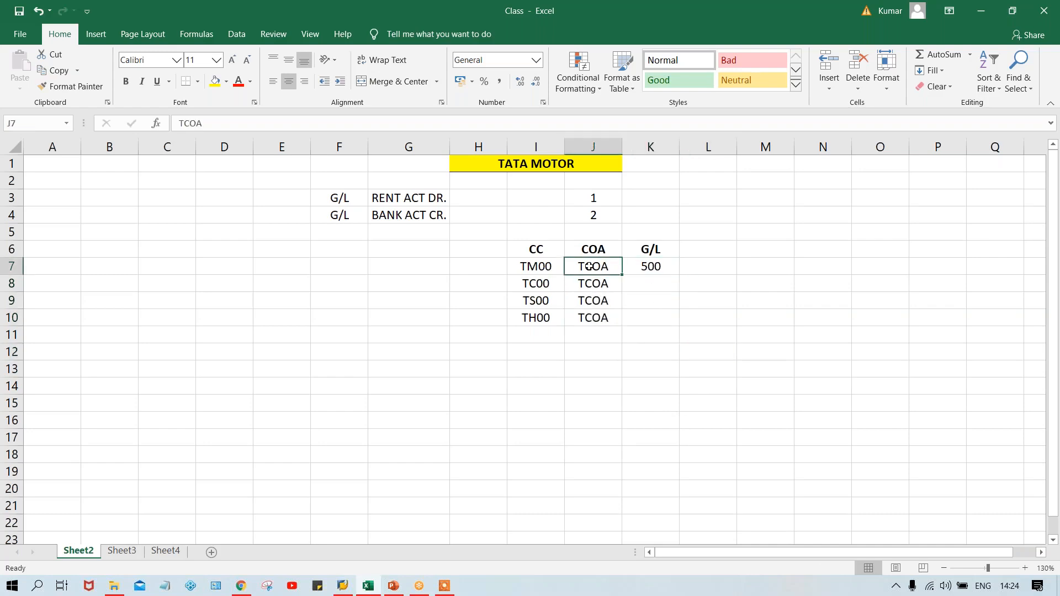
left_click(653, 266)
left_click_drag(657, 287, 663, 322)
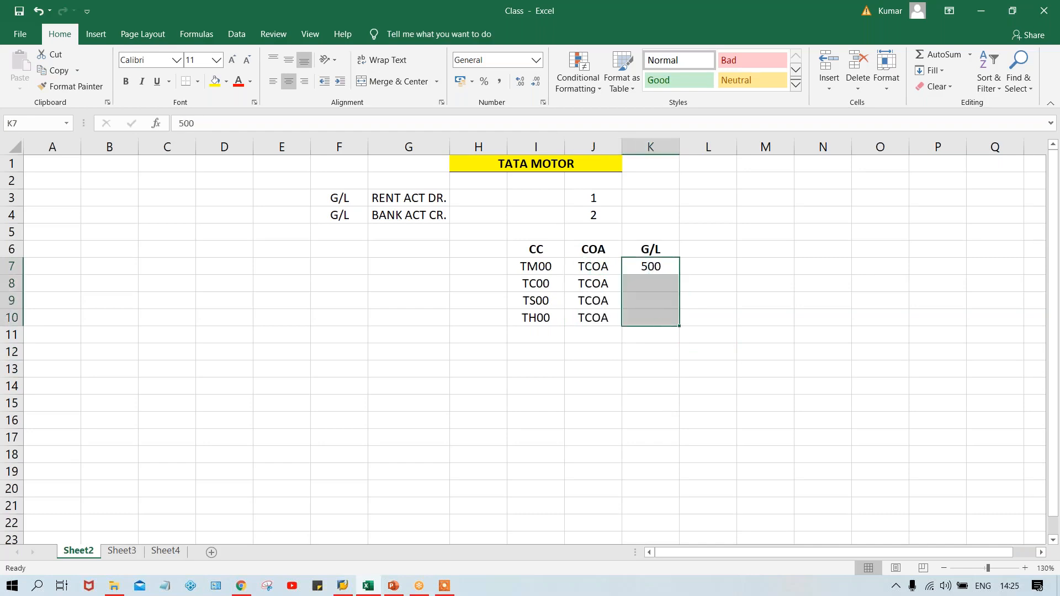
key("ctrl+d")
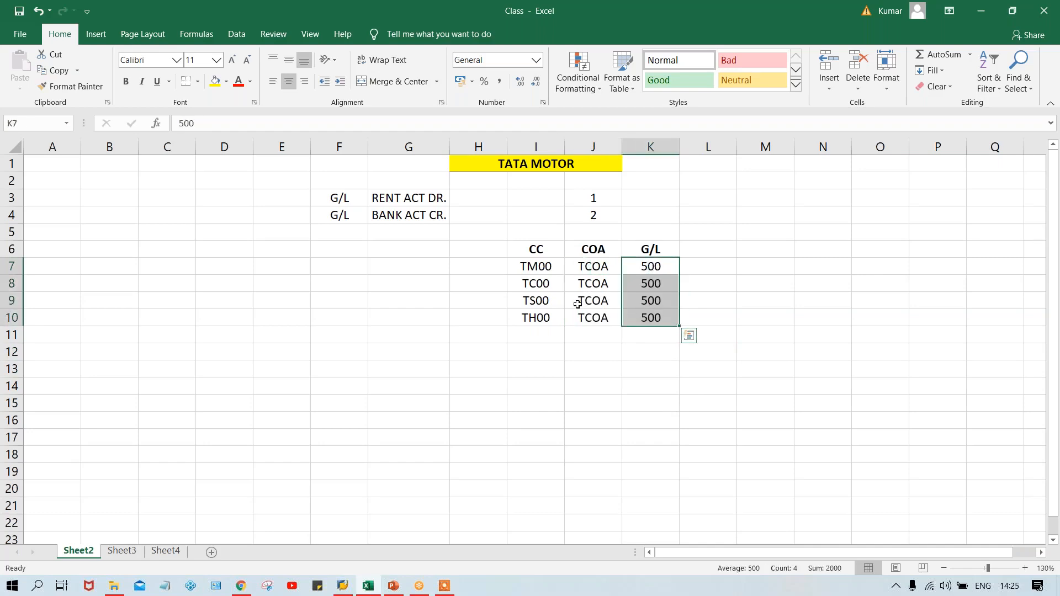
Review how each CC code in rows 7 to 10 relates to its COA and G/L value
left_click(528, 308)
left_click(546, 318)
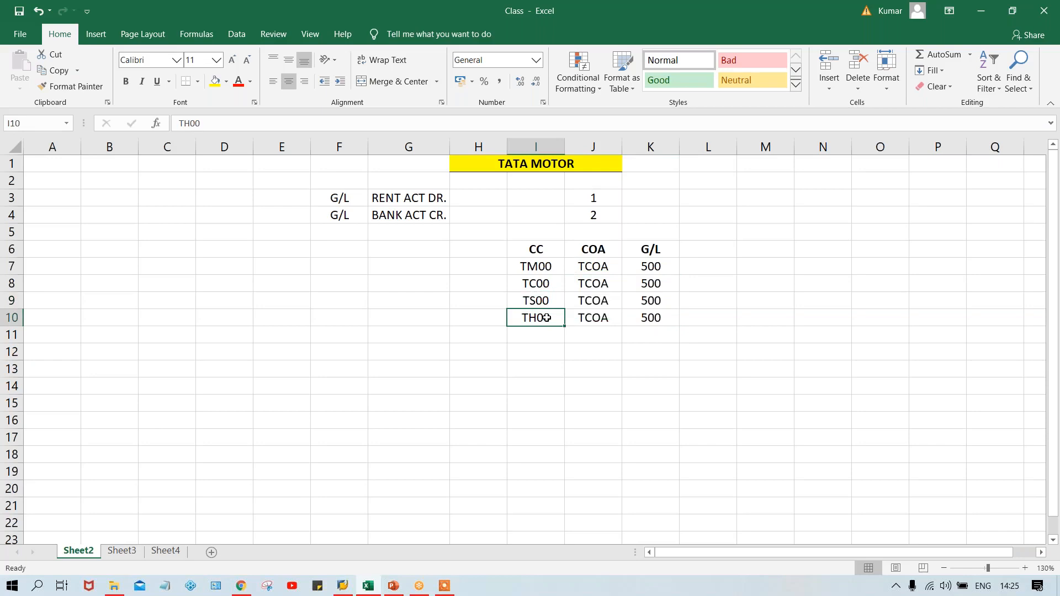
left_click(658, 269)
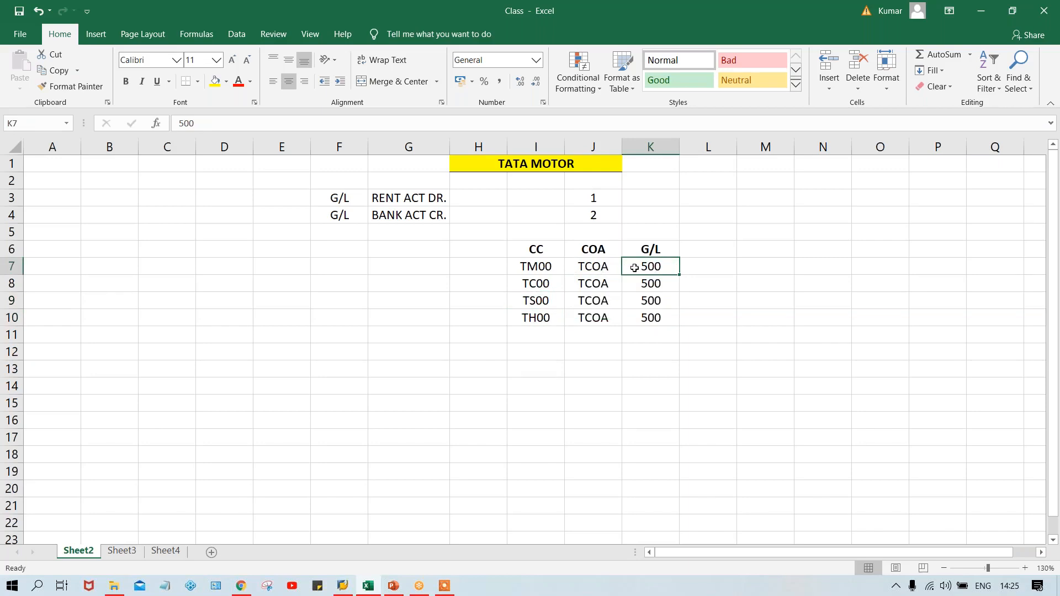
left_click(599, 268)
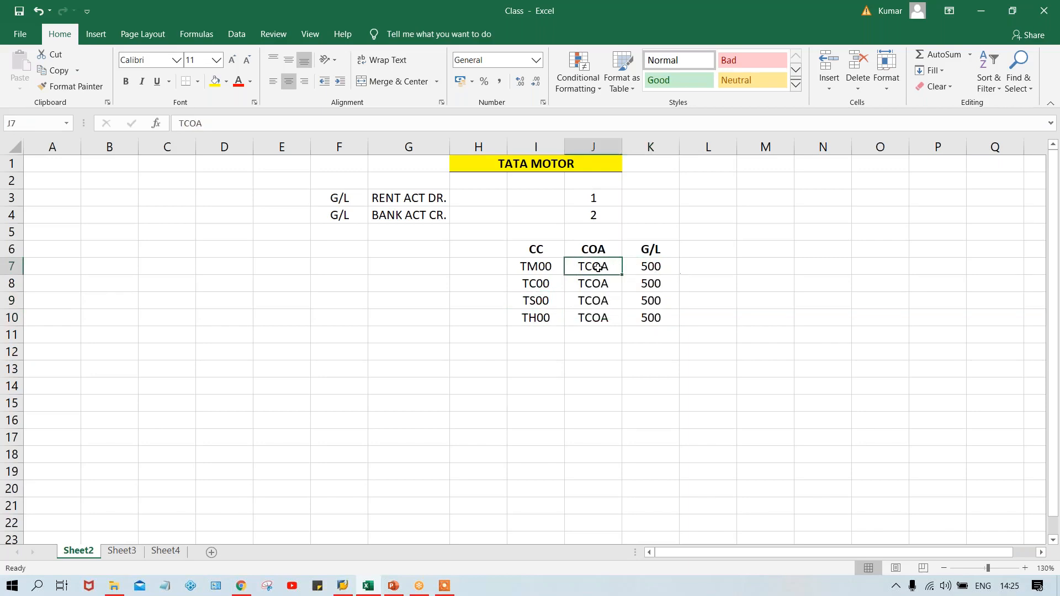
left_click(525, 265)
left_click(661, 266)
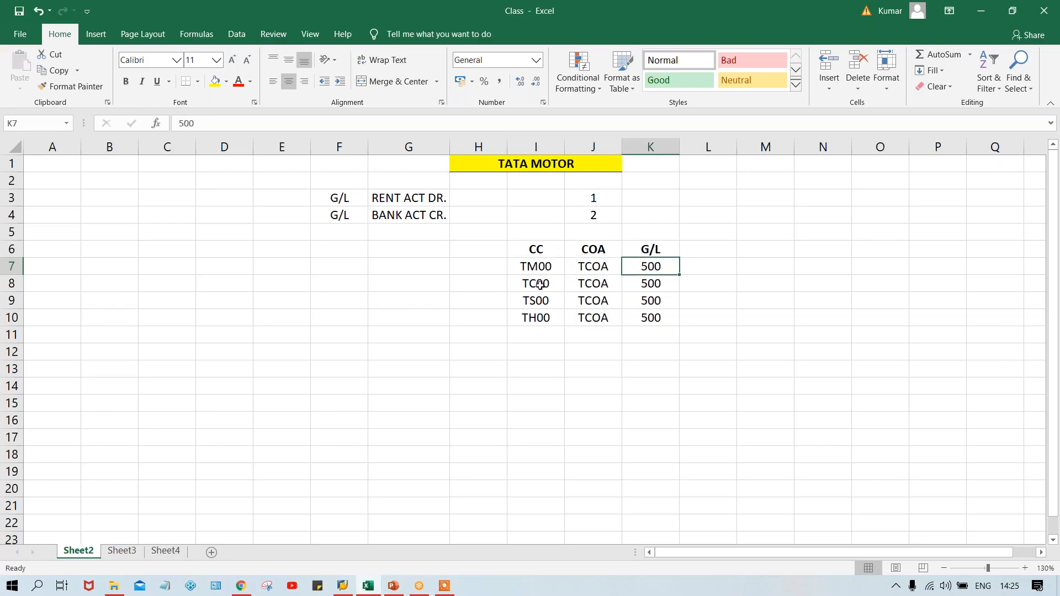
left_click(539, 285)
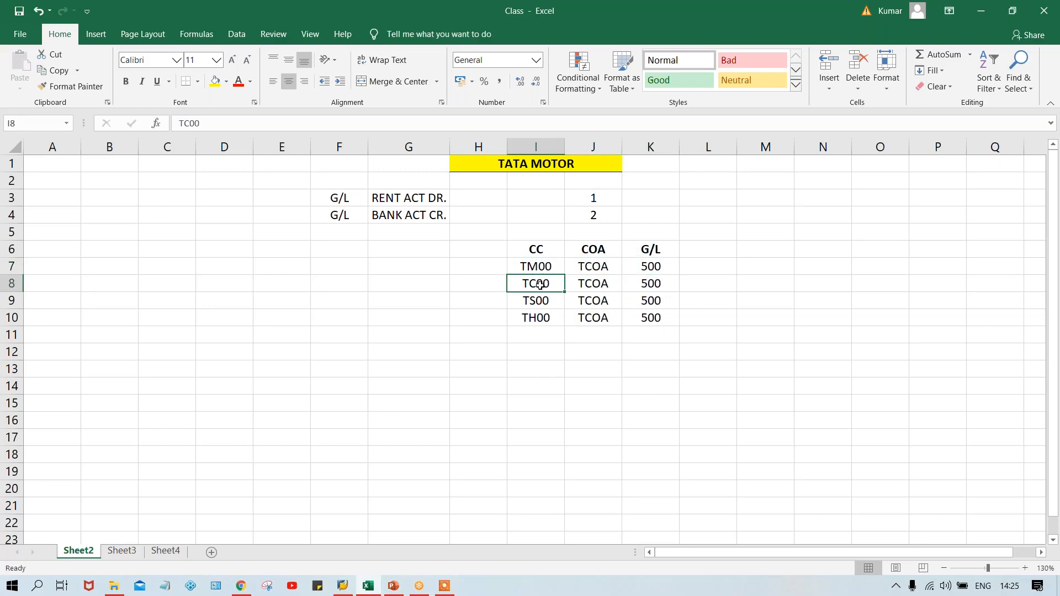
left_click(540, 302)
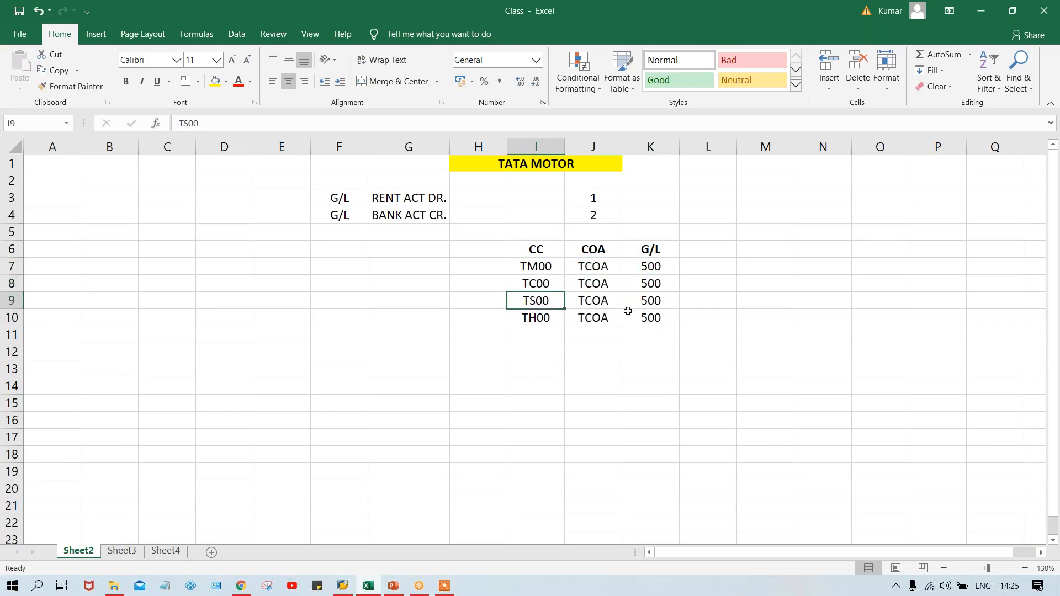
left_click(661, 317)
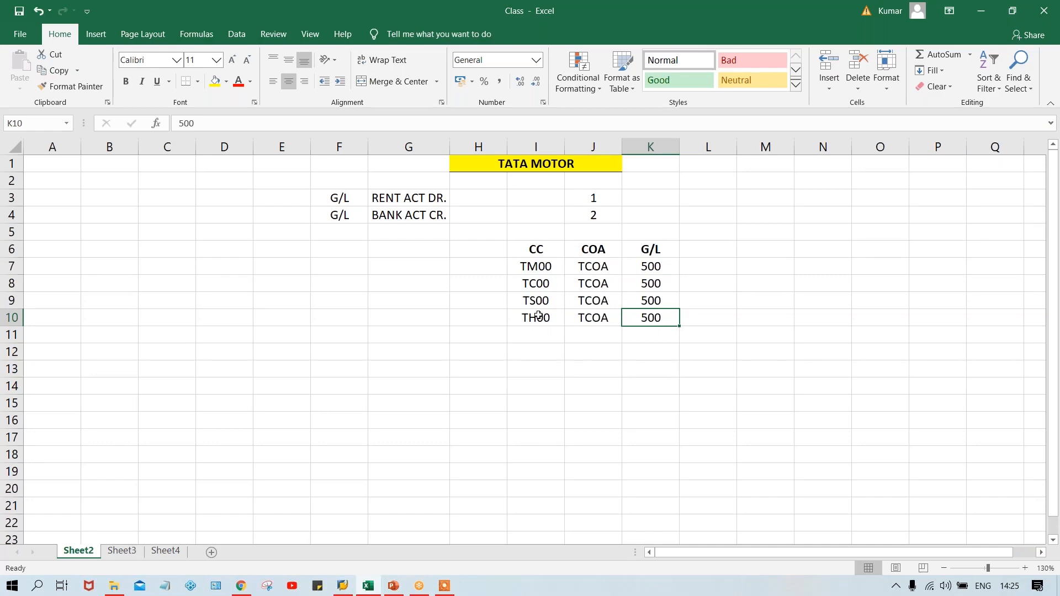
left_click(595, 271)
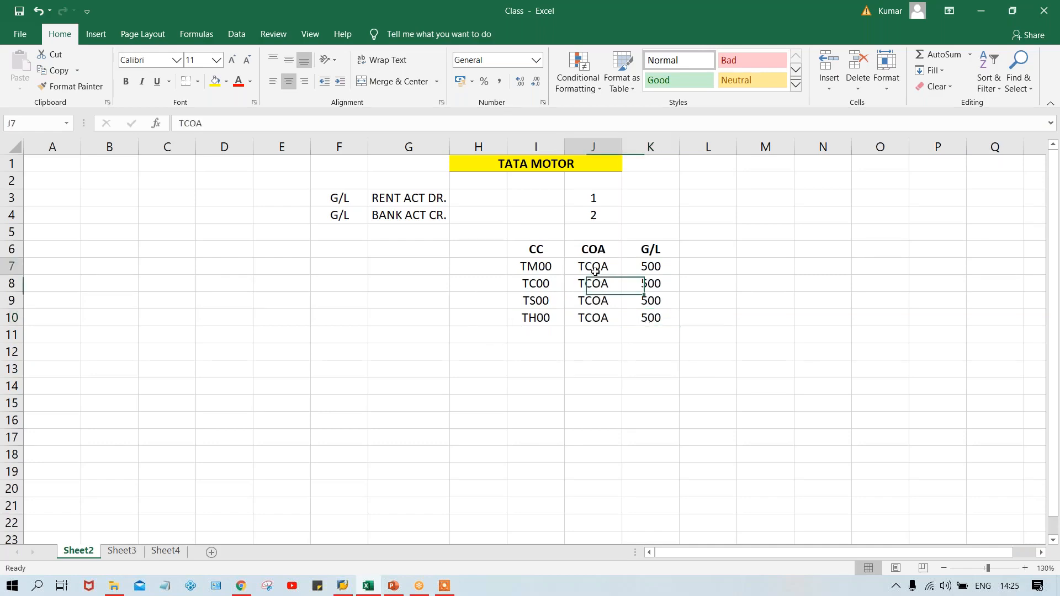
left_click(655, 270)
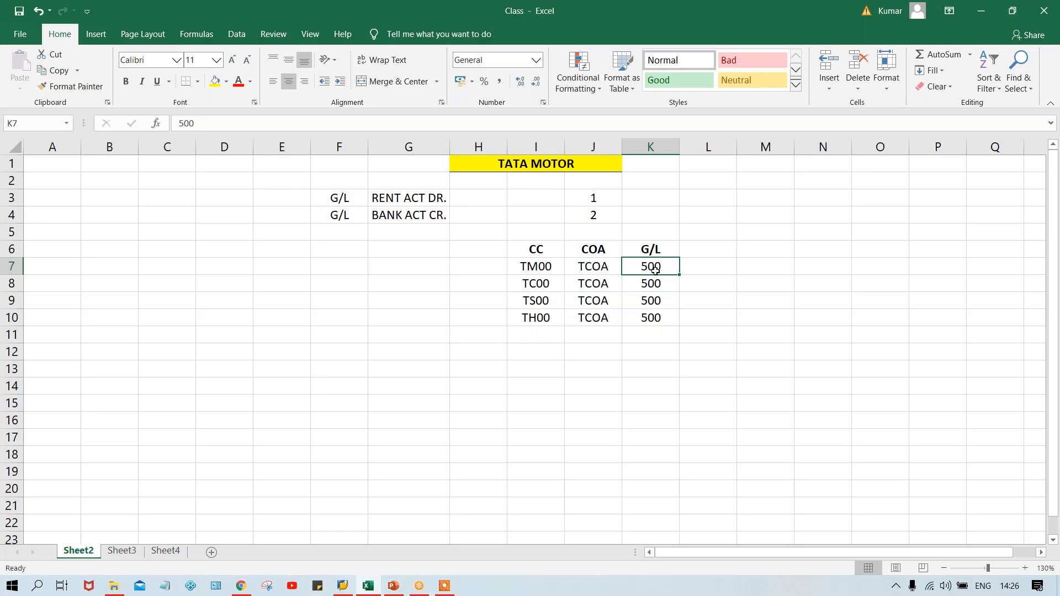
left_click(591, 264)
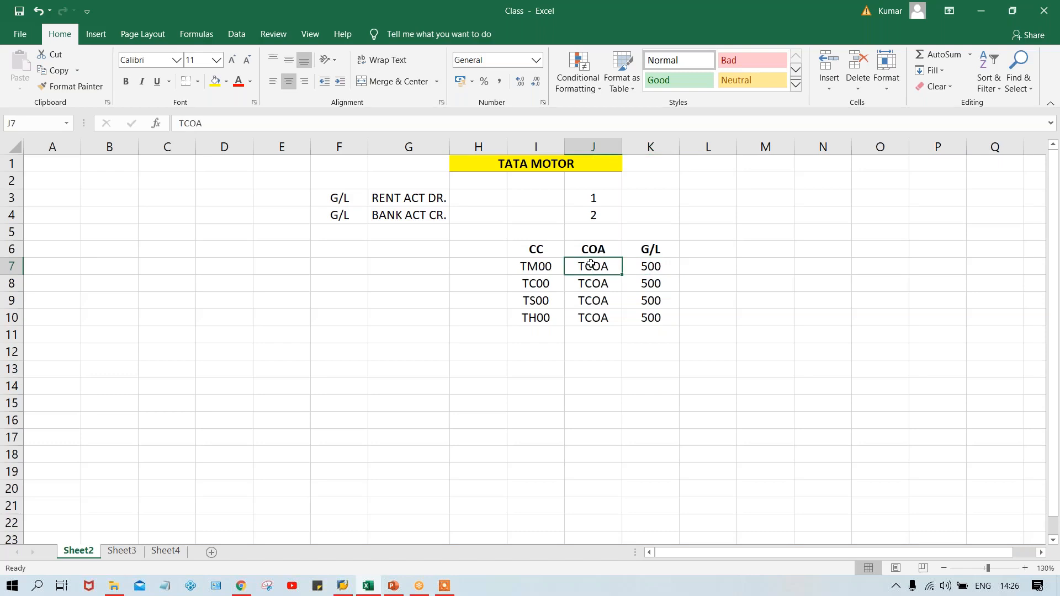
left_click(543, 268)
left_click(596, 291)
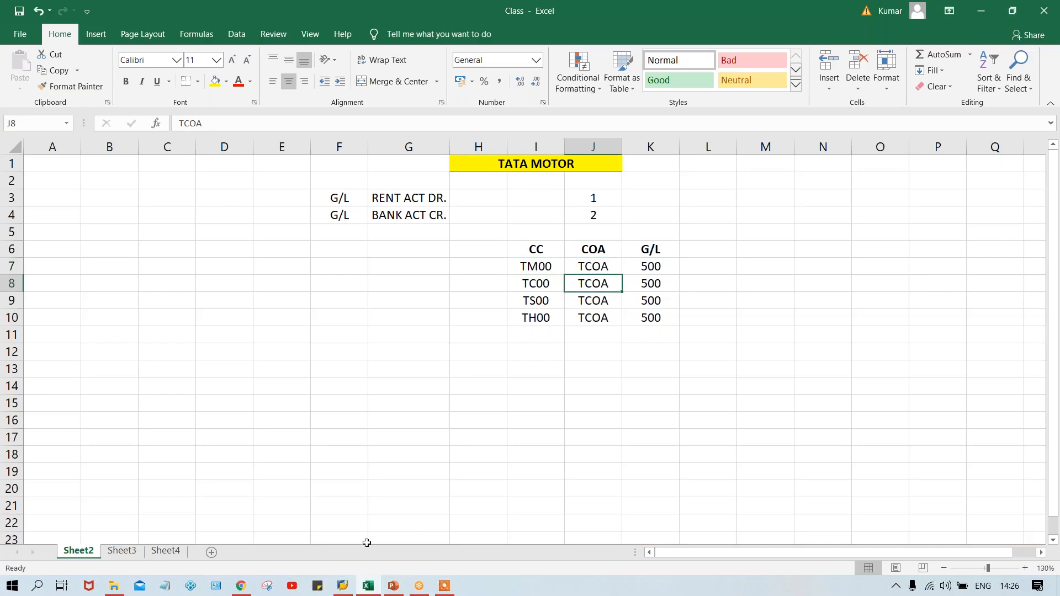
Switch to SAP Logon 740, open the SAP FICO_1 connection and reposition its logon window
mouse_move(343, 587)
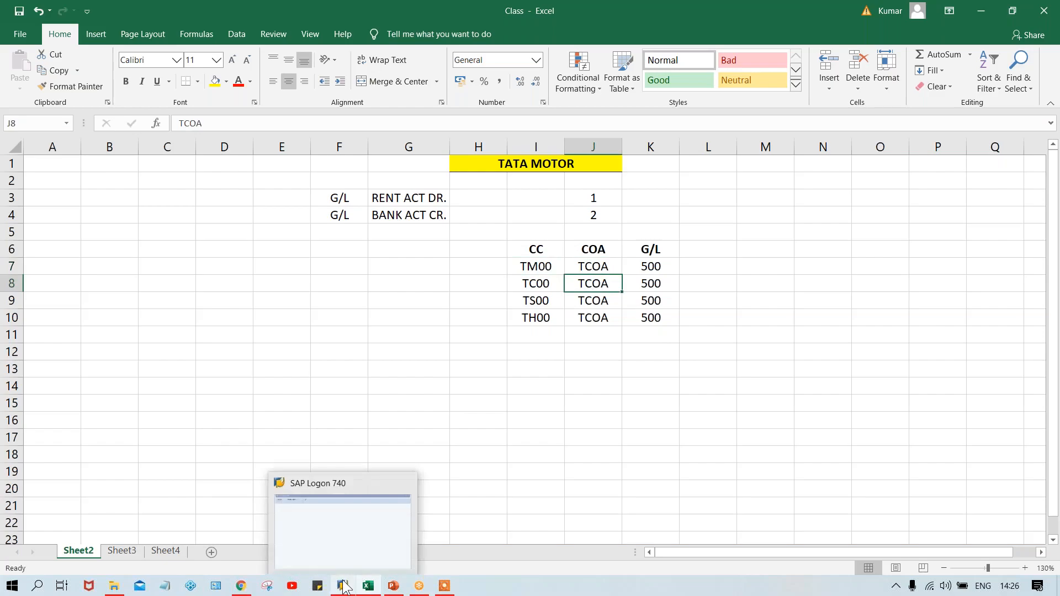
left_click(350, 545)
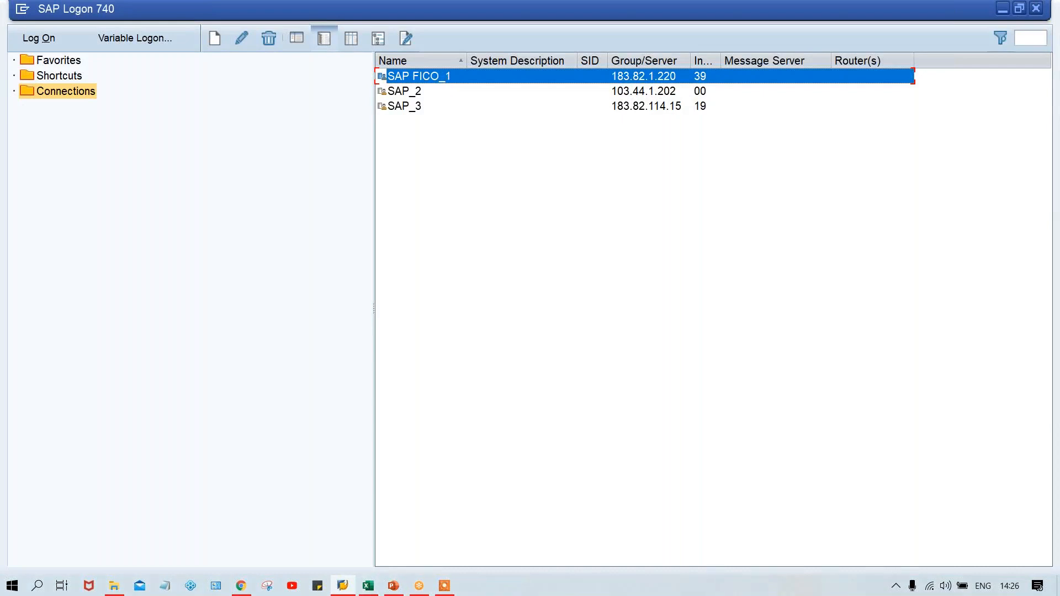
double_click(420, 77)
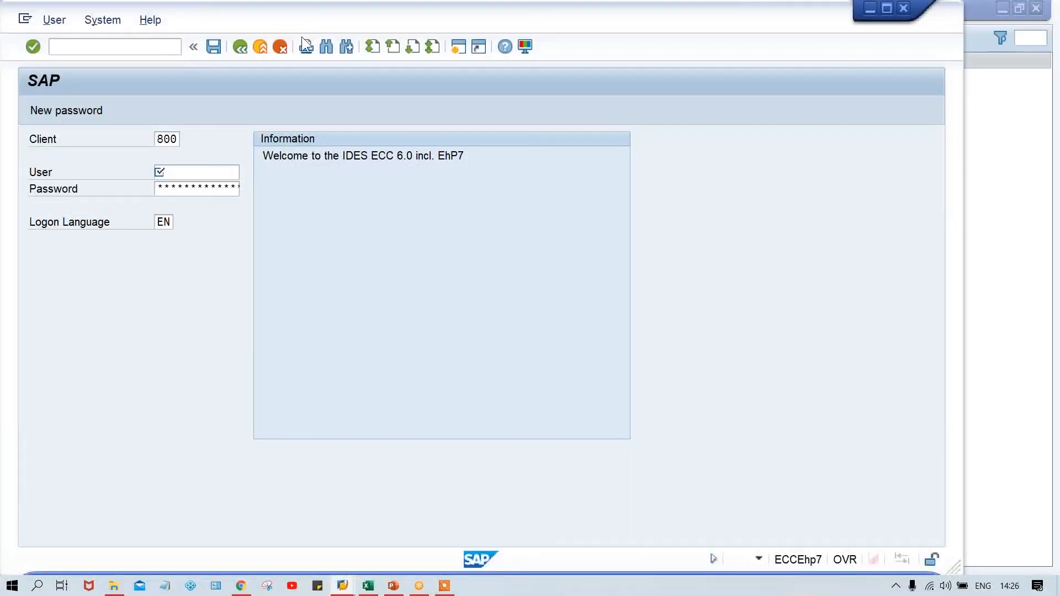
left_click_drag(301, 19, 394, 19)
Try to log on to SAP with the first suggested user name and the account password
left_click(267, 174)
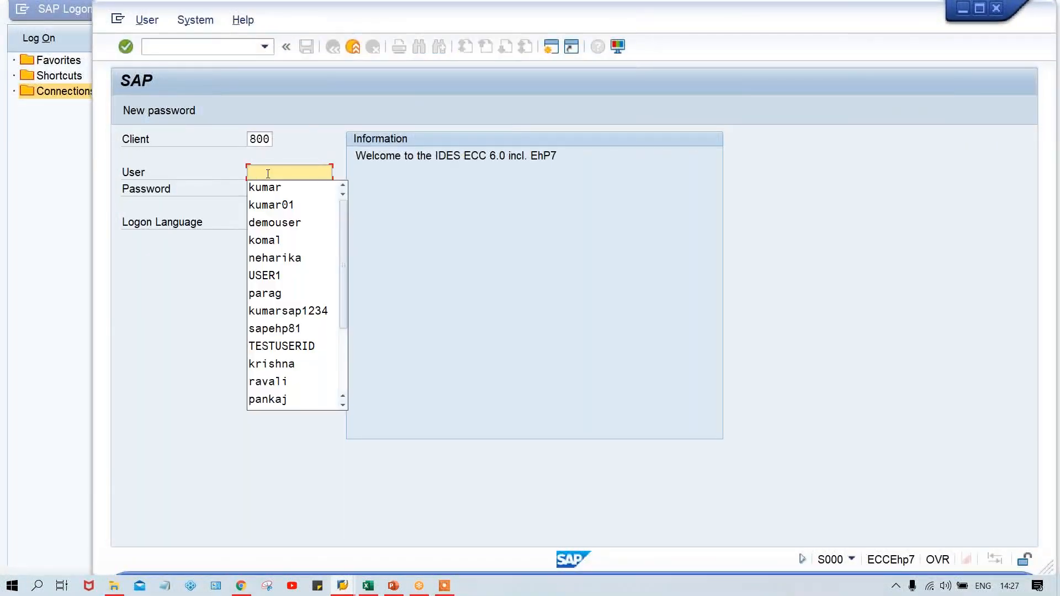
key("Down")
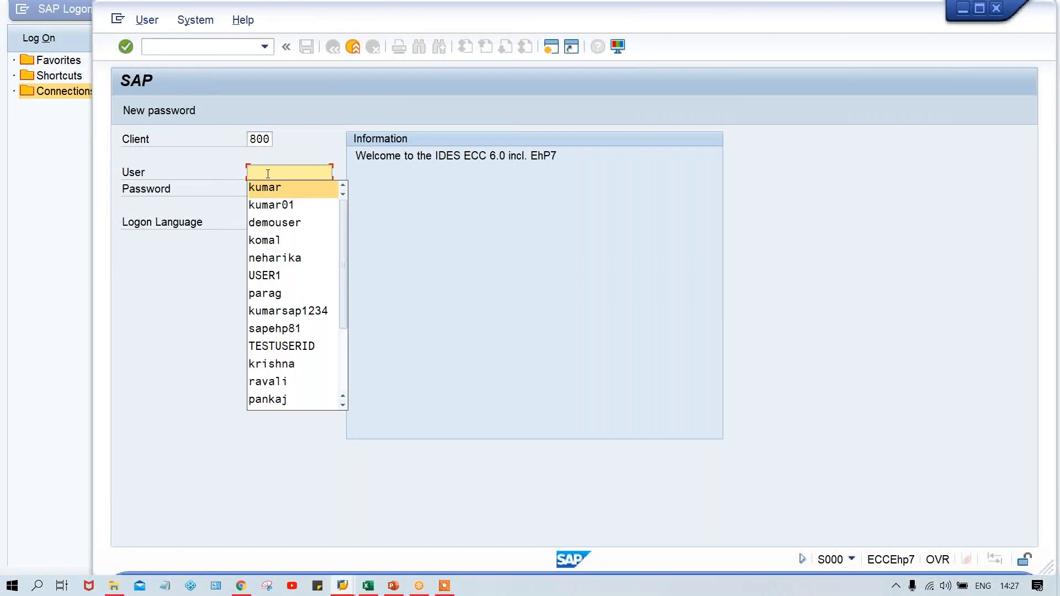
key("Return")
key("Tab")
key("Caps_Lock")
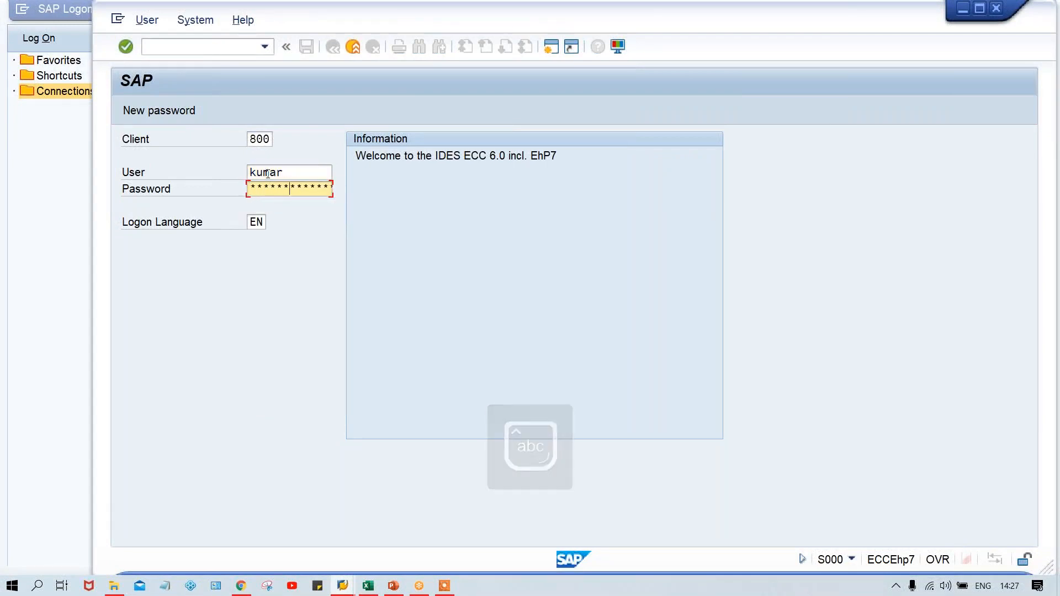
key("Return")
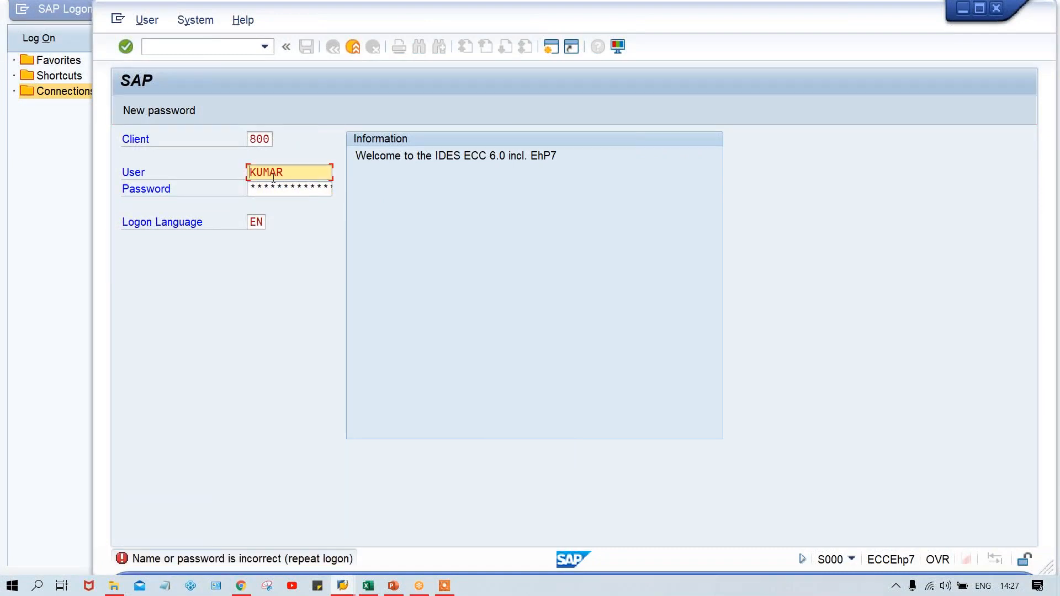
Close the SAP FICO_1 logon window and open the SAP_2 connection
left_click(997, 9)
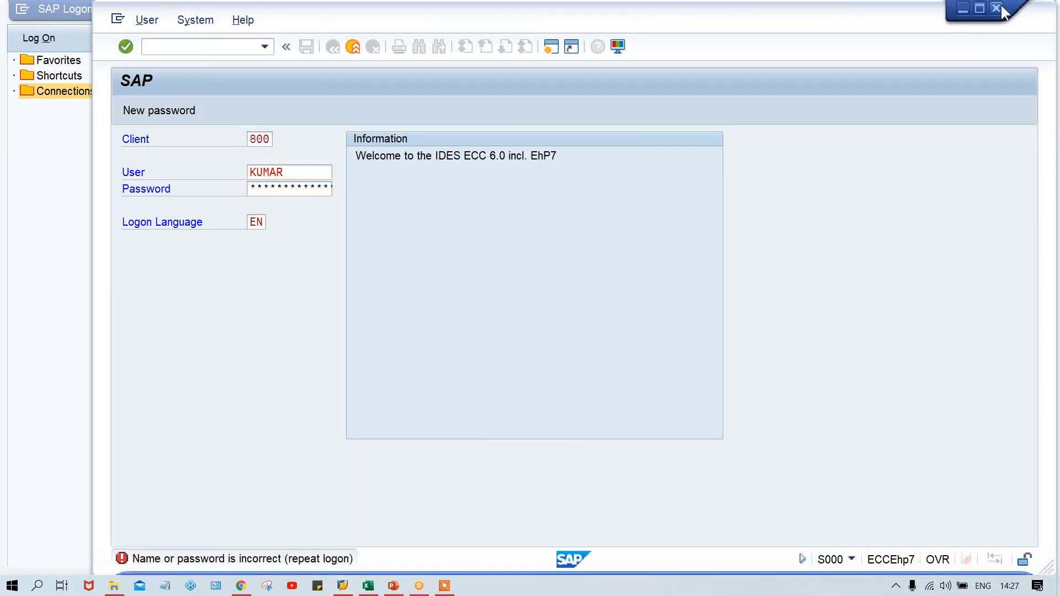
left_click(406, 91)
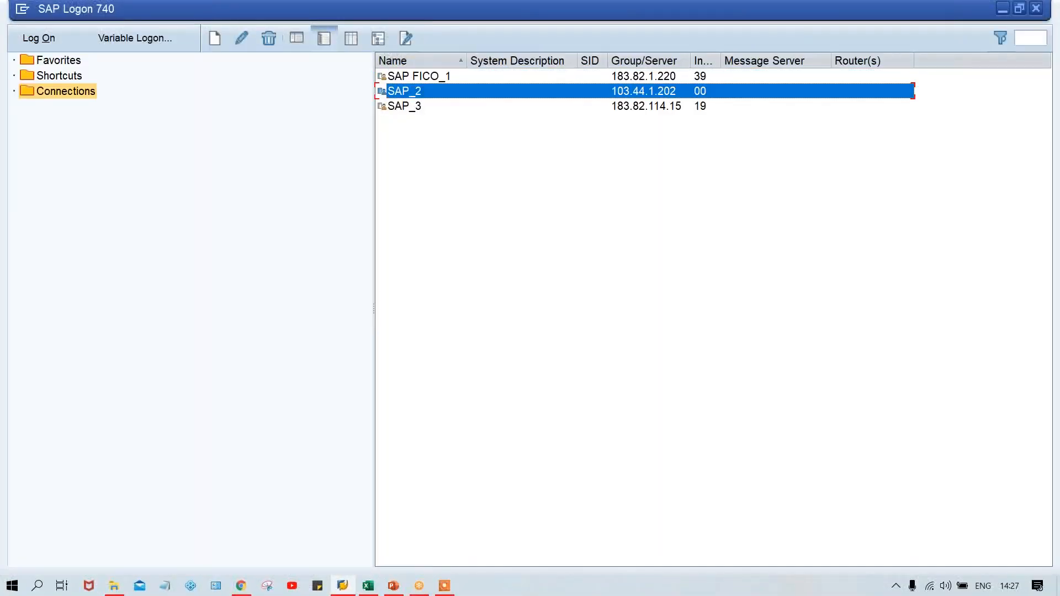
key("Return")
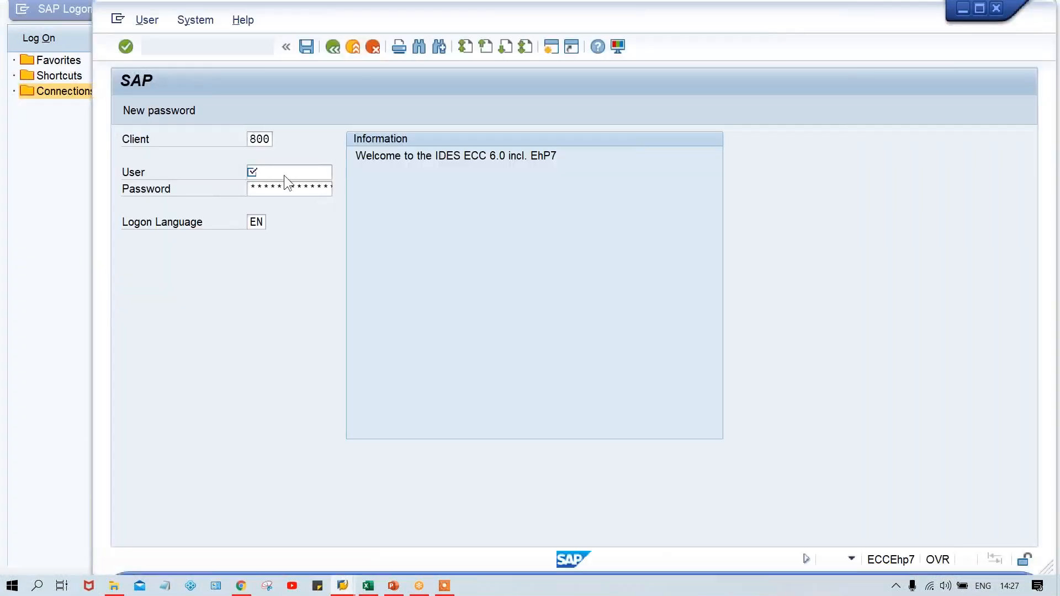
Log on to client 800 of SAP_2 with the first suggested user name and the account password
left_click(276, 171)
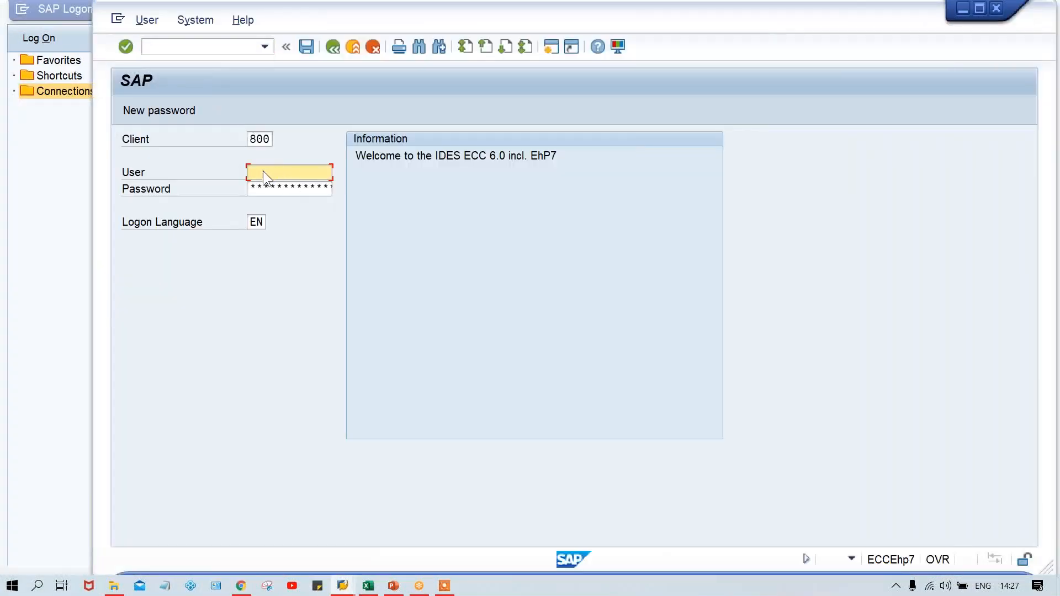
key("Down")
key("Down")
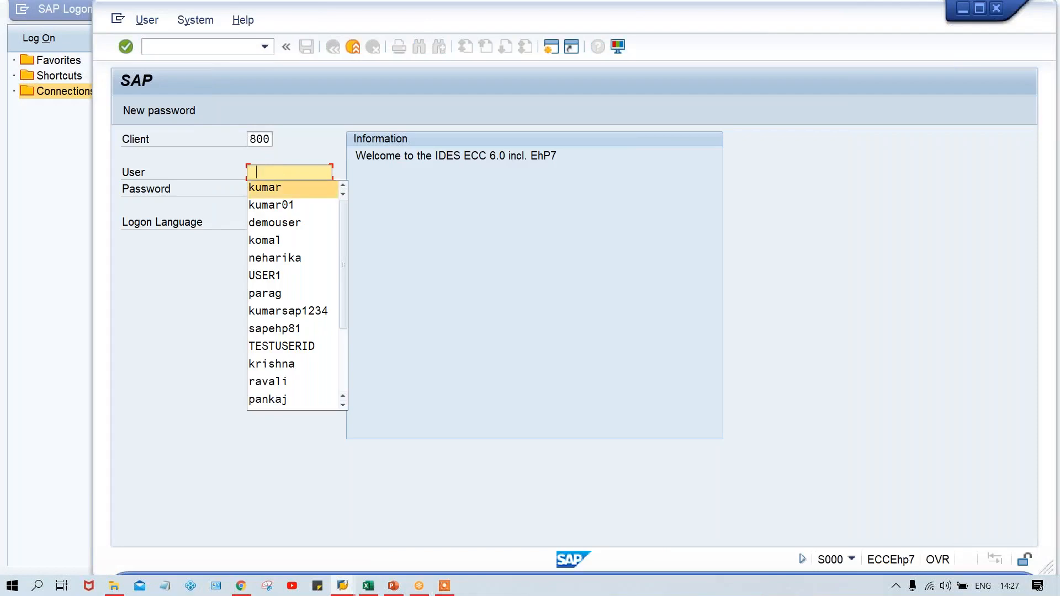
key("Return")
key("Tab")
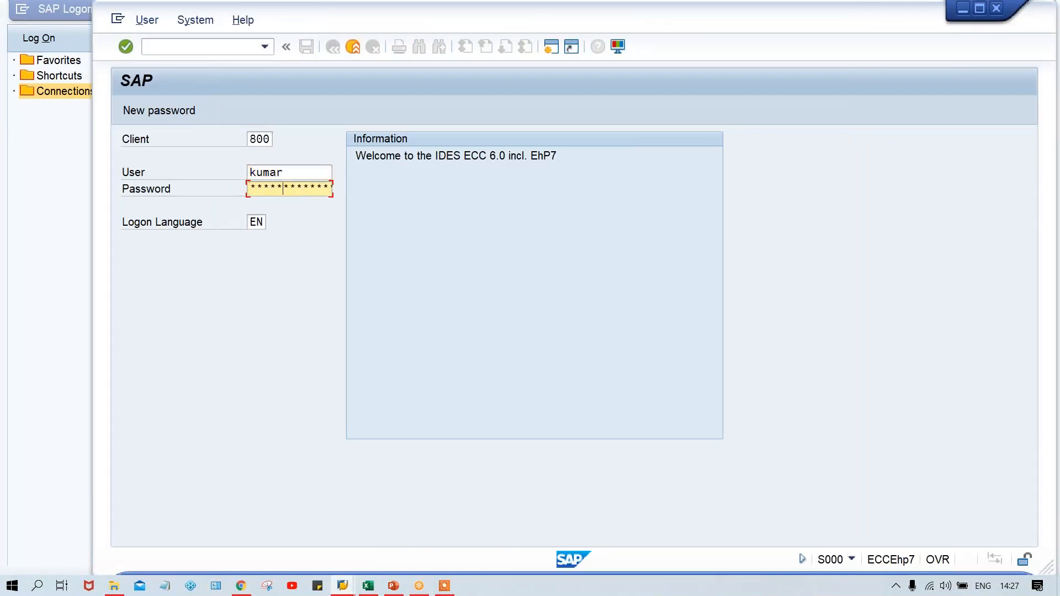
key("Return")
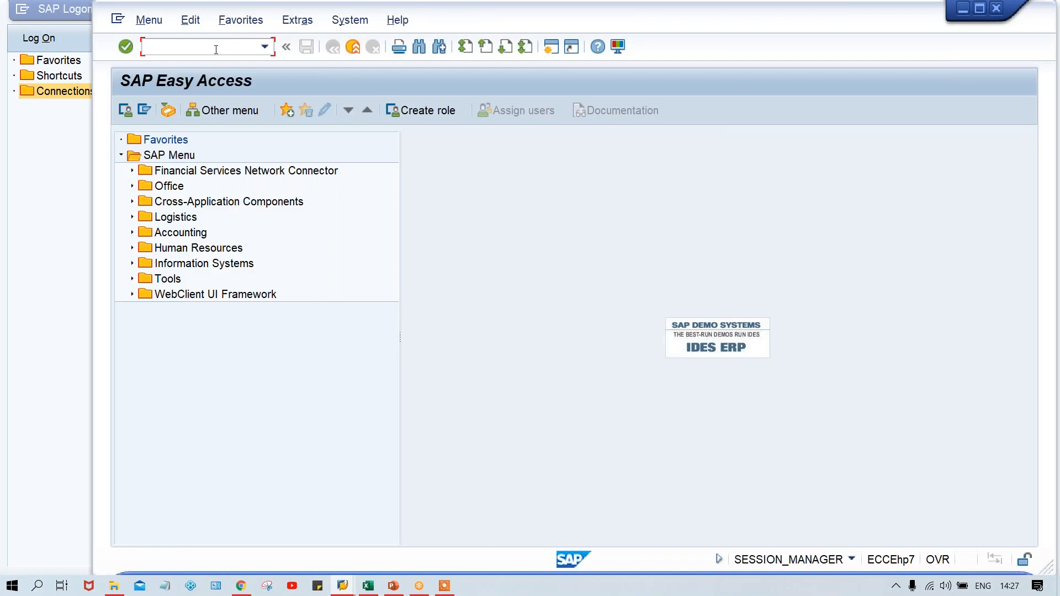
Switch to the Excel workbook and list O COA, C COA and G COA in cells I12 to I14
key("Caps_Lock")
left_click(368, 587)
left_click(537, 357)
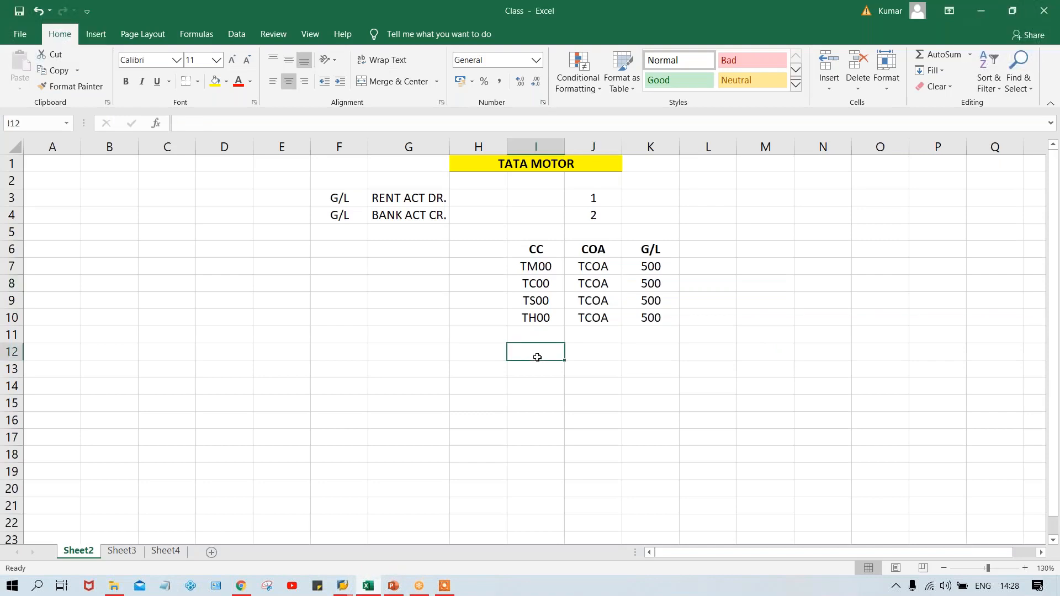
type("O C")
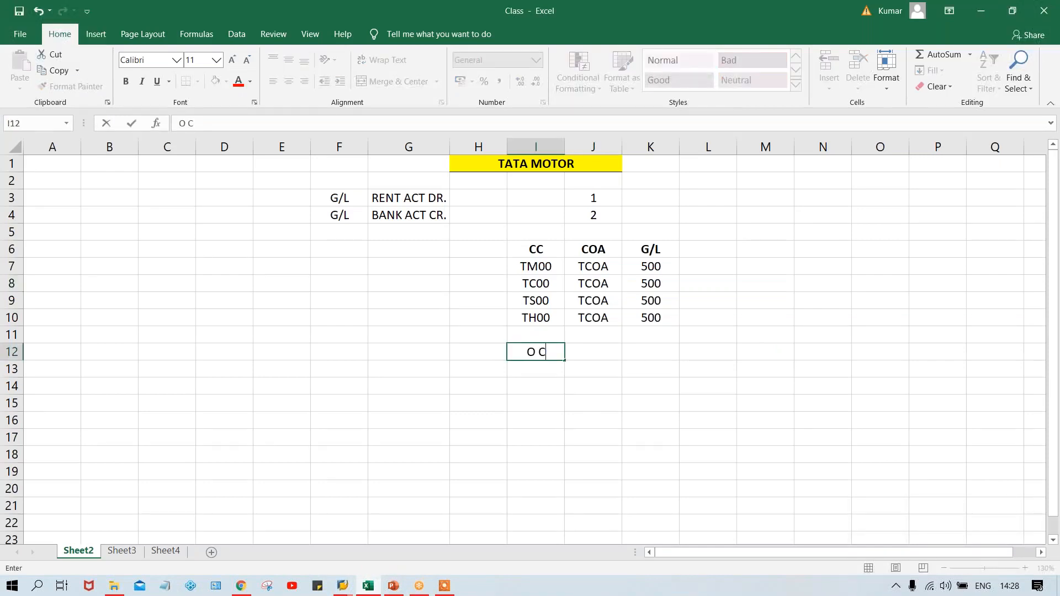
type("OA")
key("Return")
type("C CO")
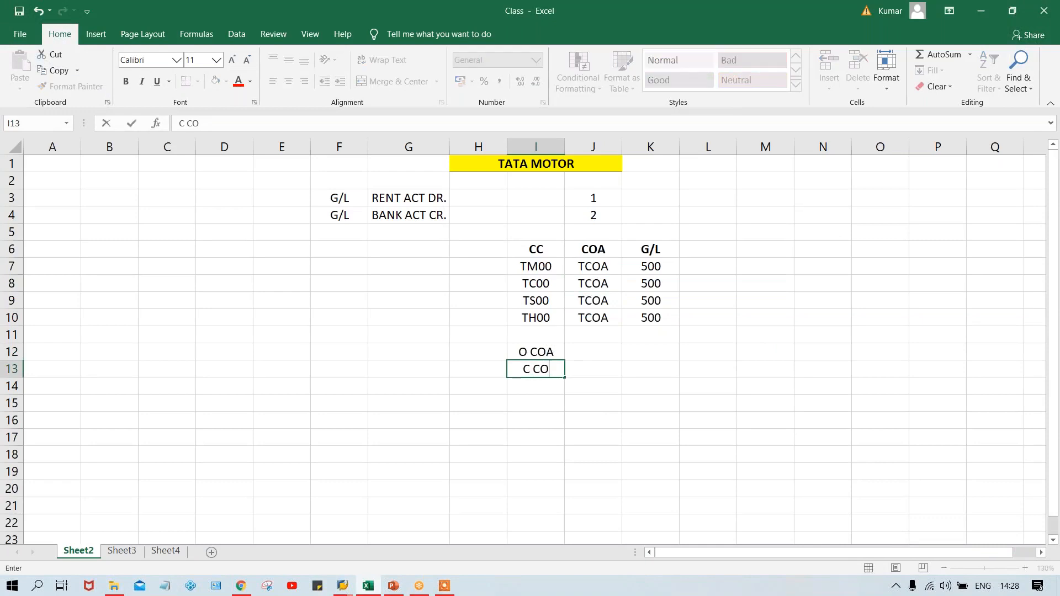
type("A")
key("Return")
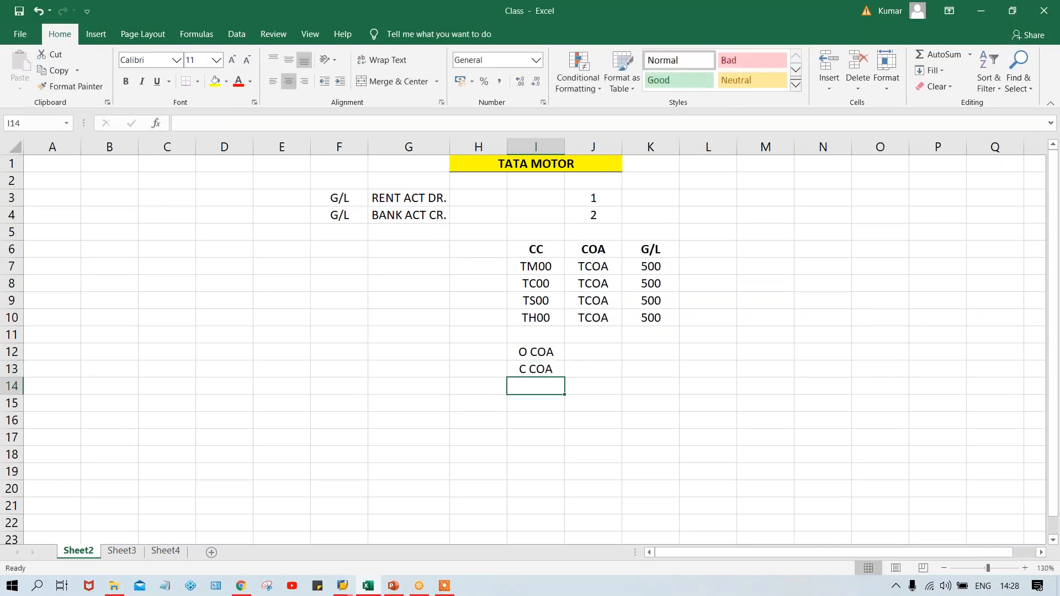
type("G C")
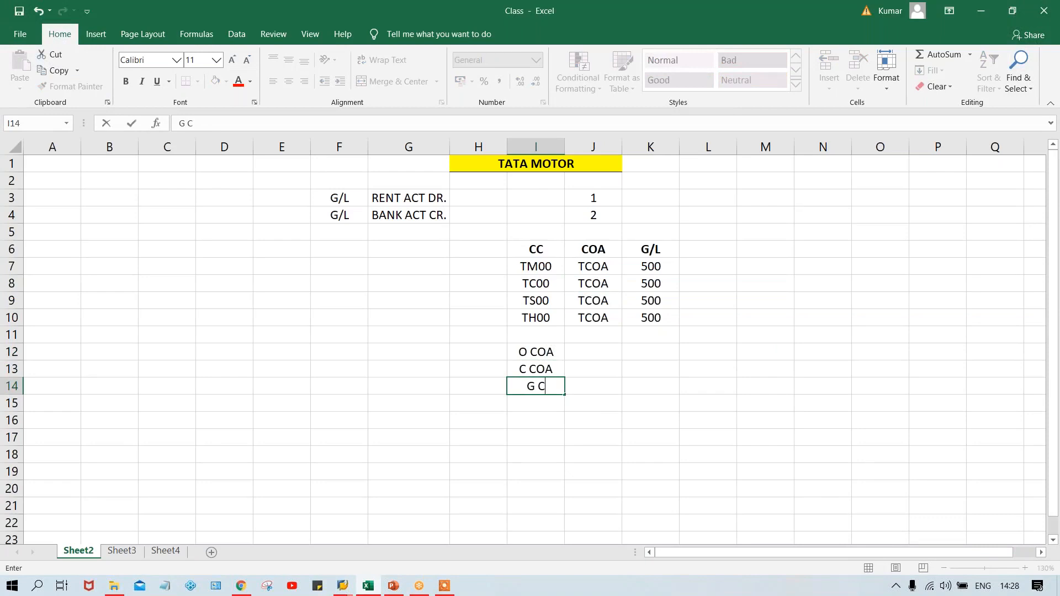
type("OA")
key("Return")
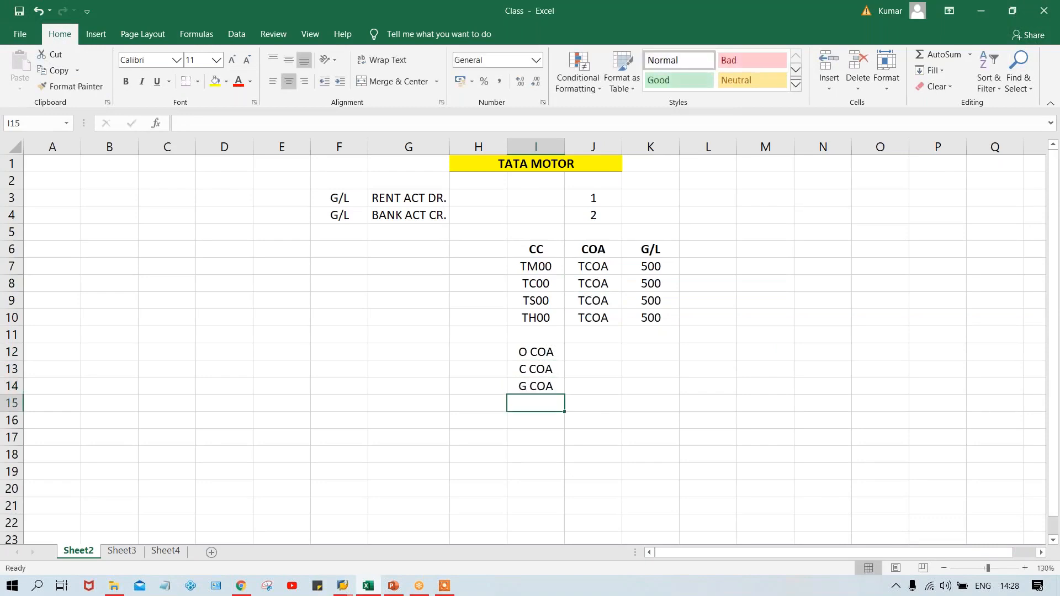
Replace the COA values in J7 to J10 with A, B, C and D, one per CC code
left_click(594, 348)
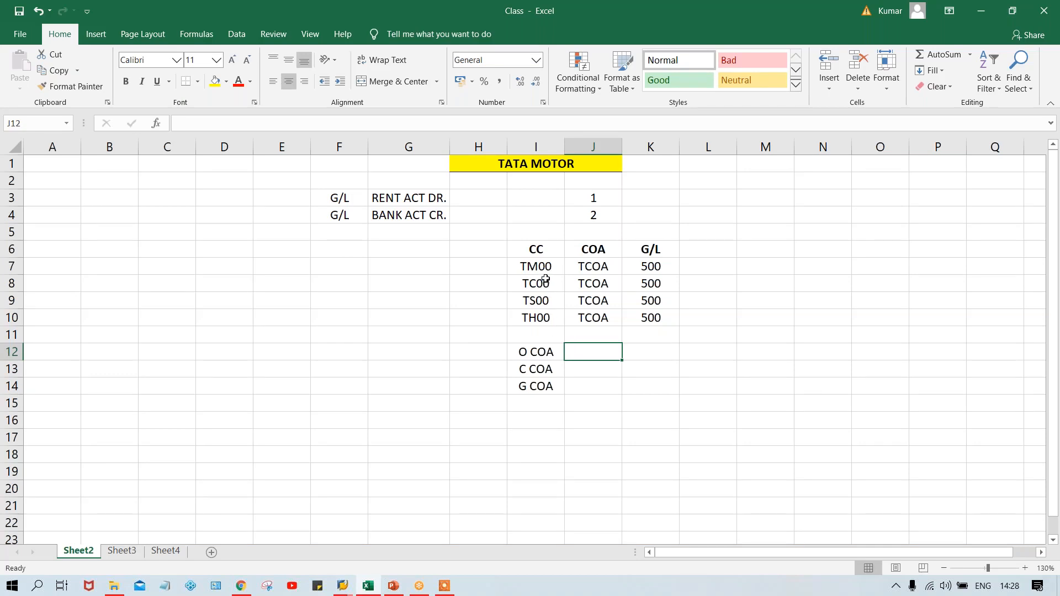
left_click_drag(531, 271, 539, 315)
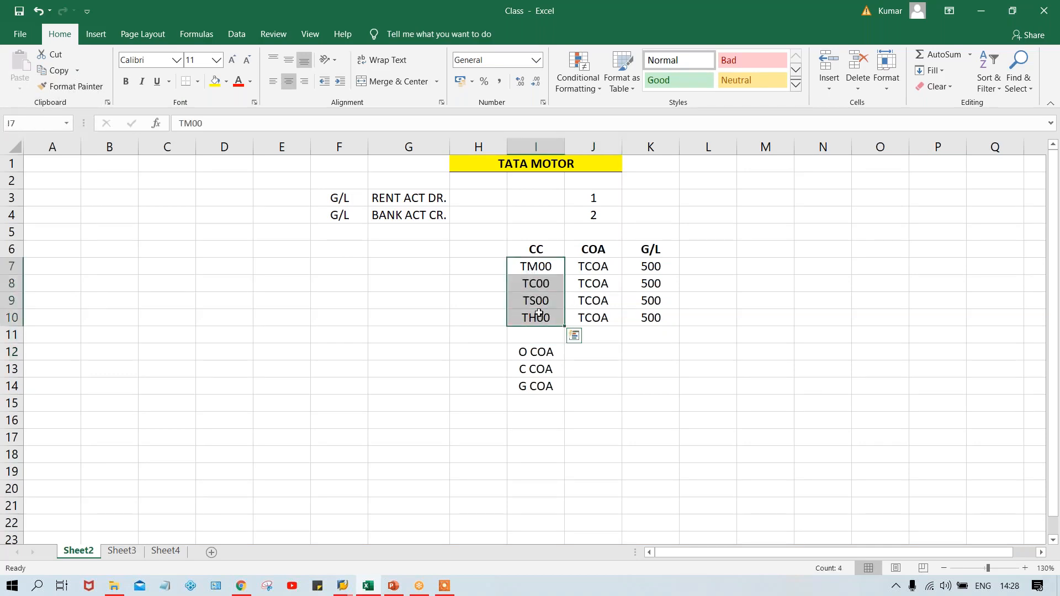
left_click(593, 267)
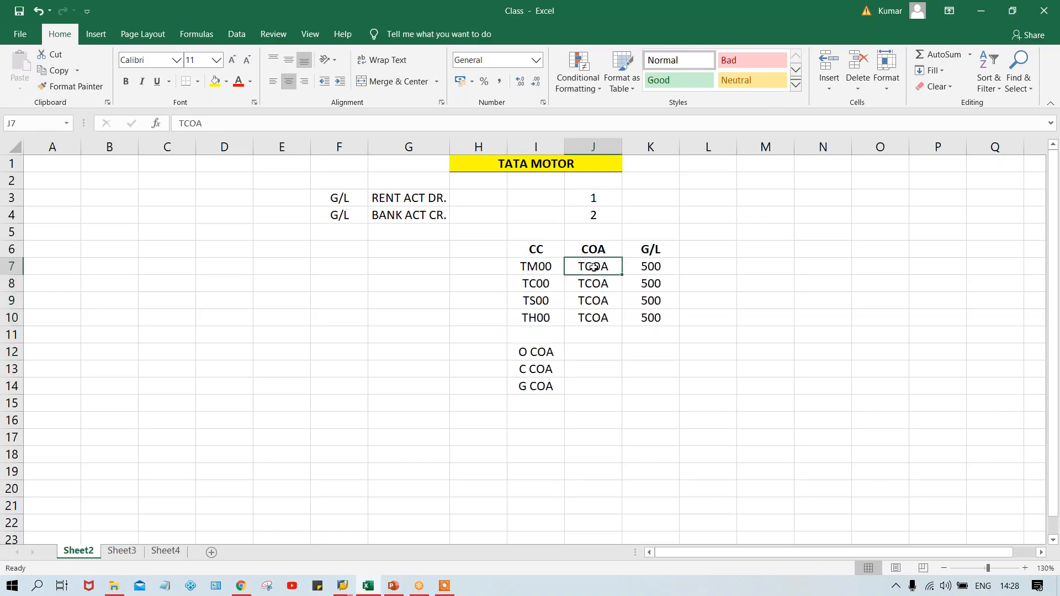
type("A")
key("Return")
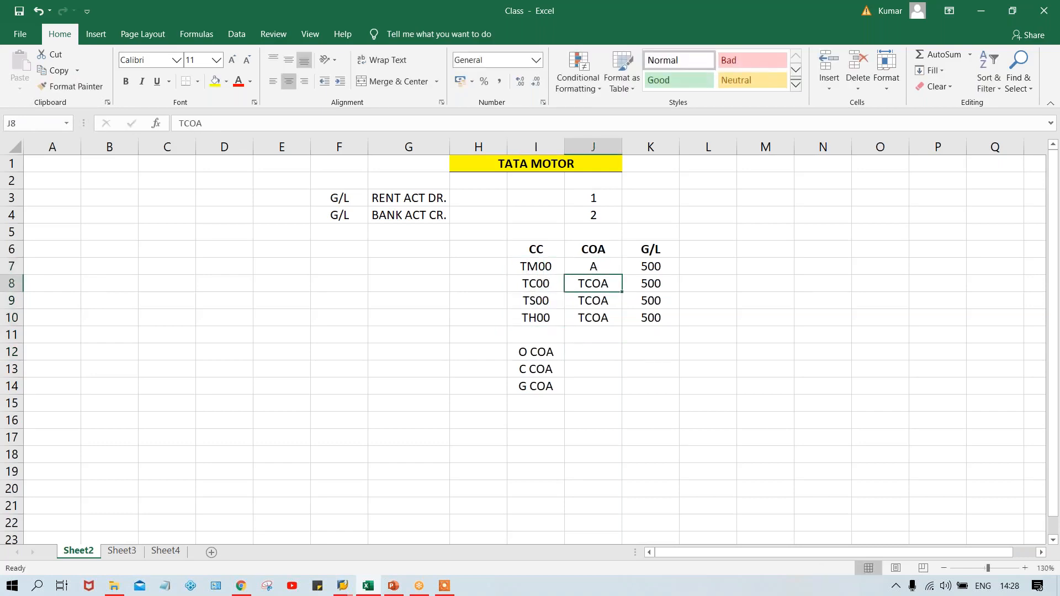
type("B")
key("Return")
type("C")
key("Return")
type("D")
key("Return")
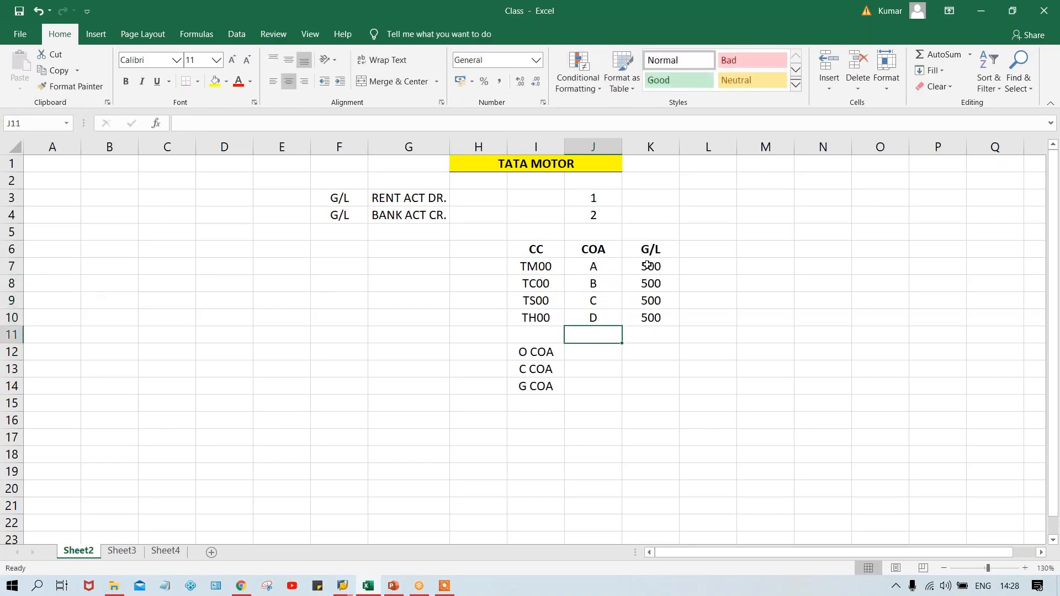
Review how the CC codes in rows 7 to 10 relate to their separate COA values and G/L column
left_click(648, 266)
left_click(599, 265)
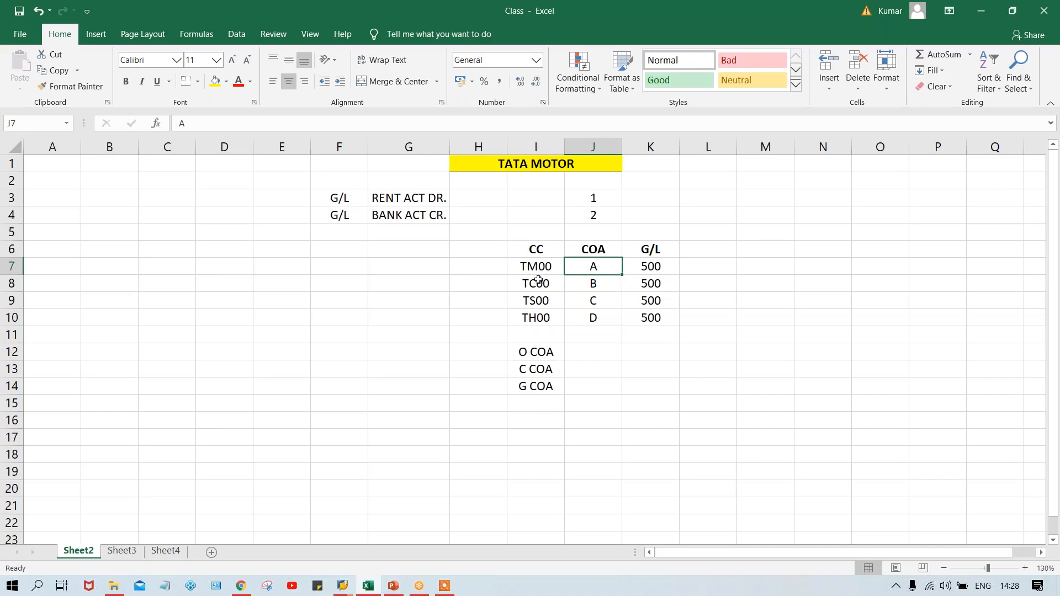
left_click_drag(586, 266, 590, 313)
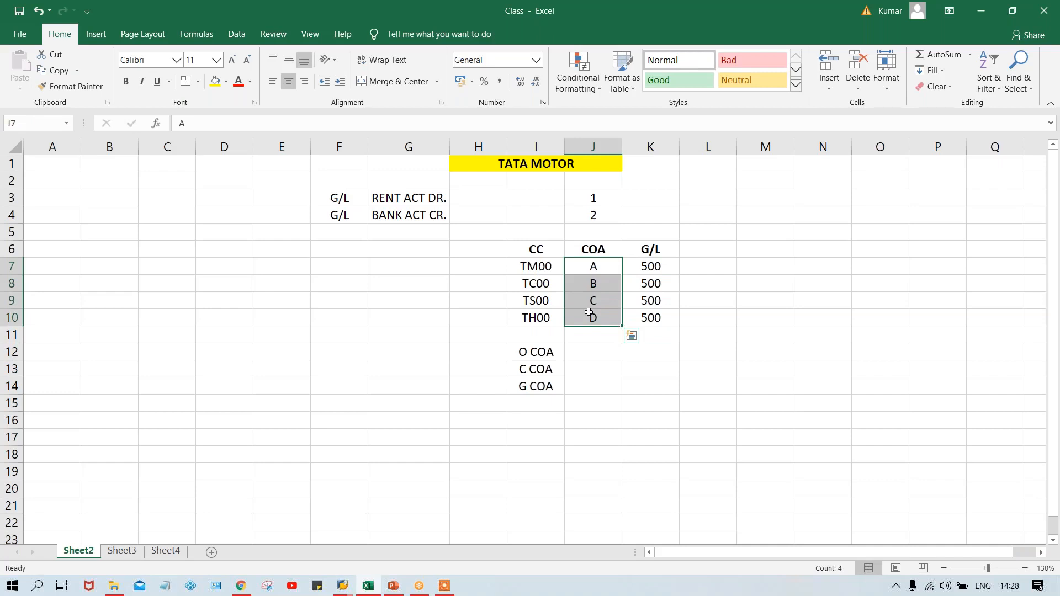
left_click(533, 268)
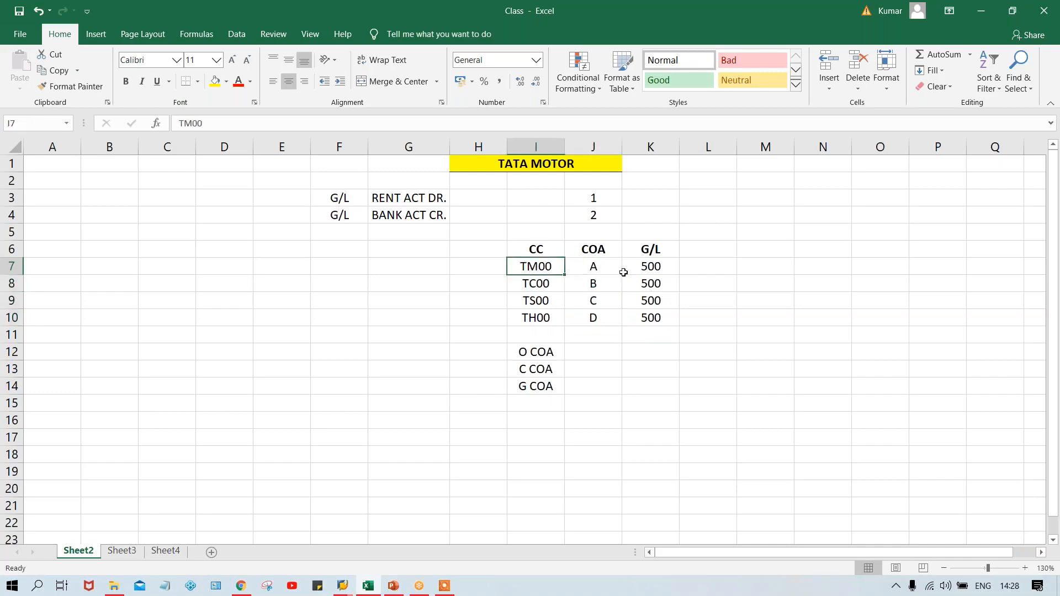
left_click(696, 264)
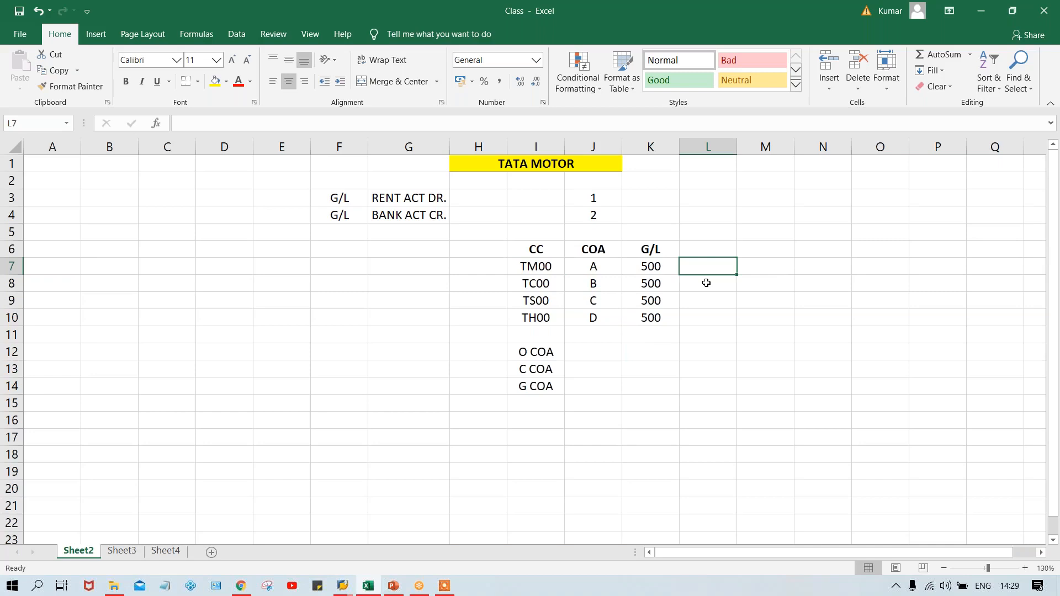
left_click_drag(590, 268, 591, 326)
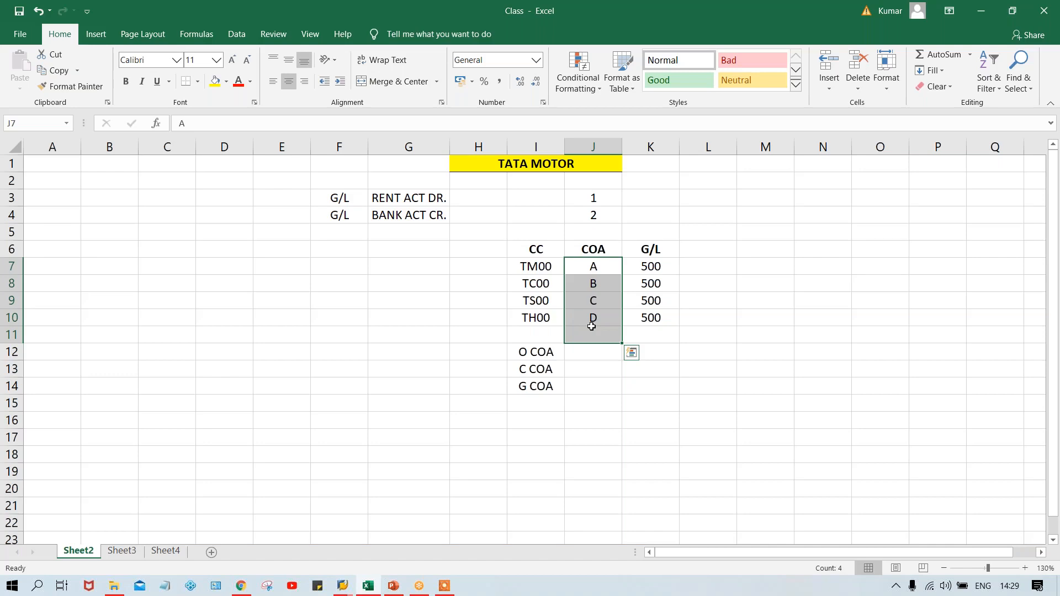
left_click(575, 406)
left_click(542, 266)
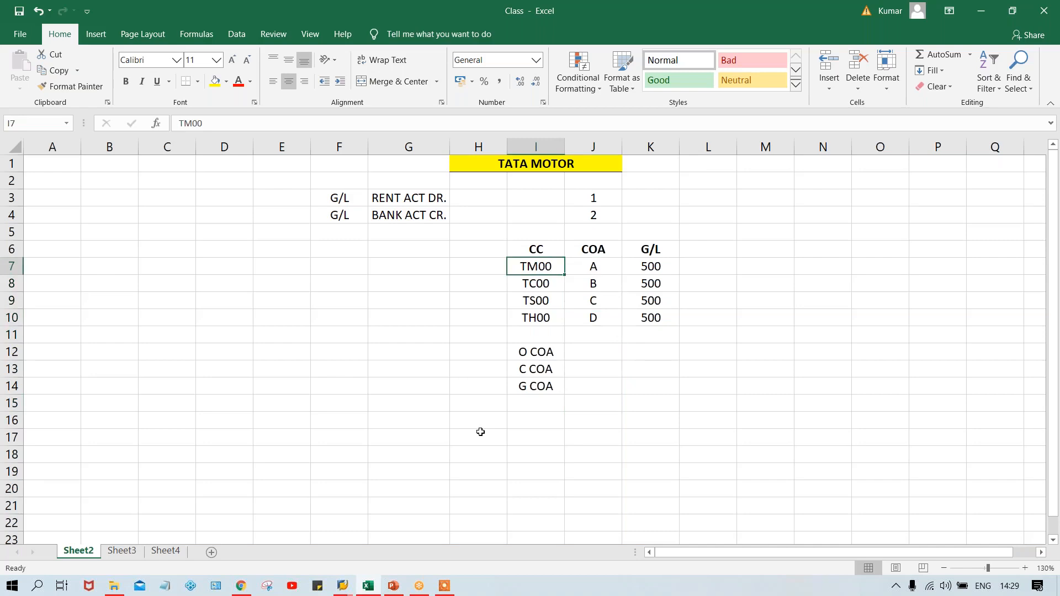
Switch to the SAP Easy Access session and open transaction OB13 for the list of charts of accounts
left_click(343, 586)
left_click(390, 545)
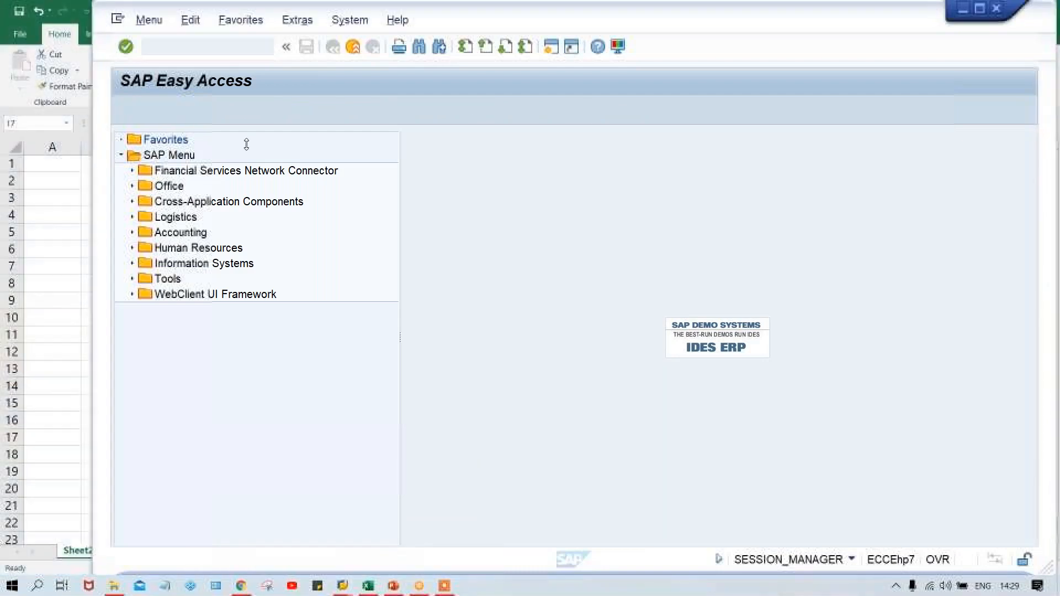
left_click(211, 50)
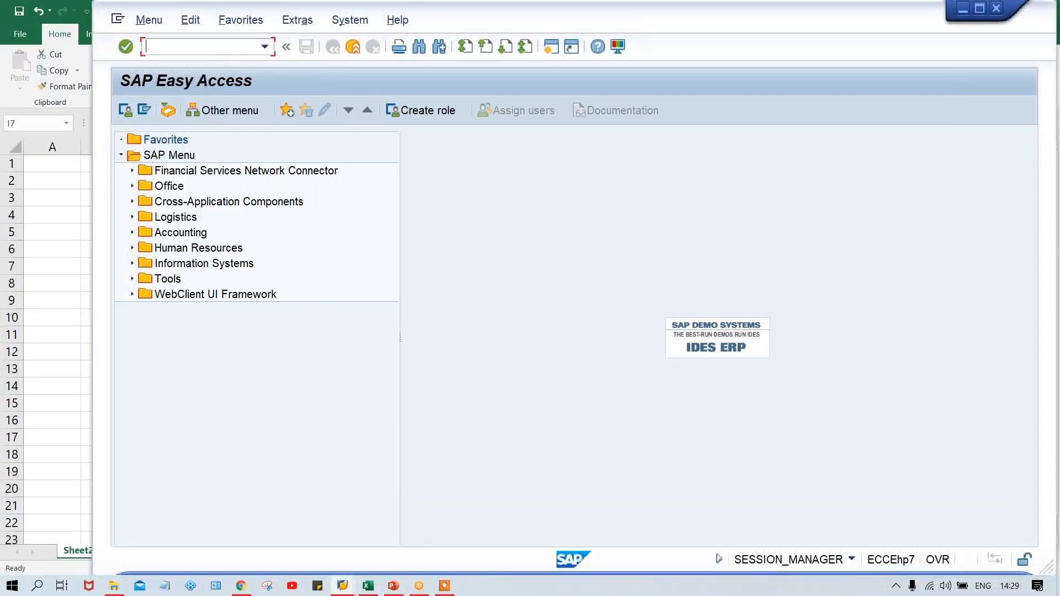
type("OB13")
key("Return")
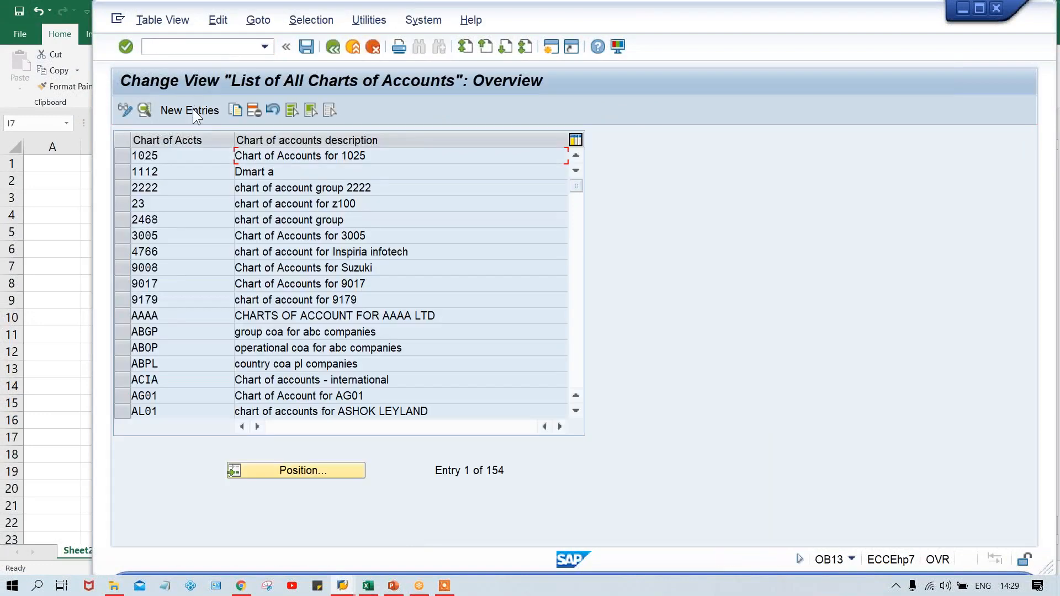
Start a new chart of accounts entry with code TCOA and description TATA MOTOR COA
left_click(193, 111)
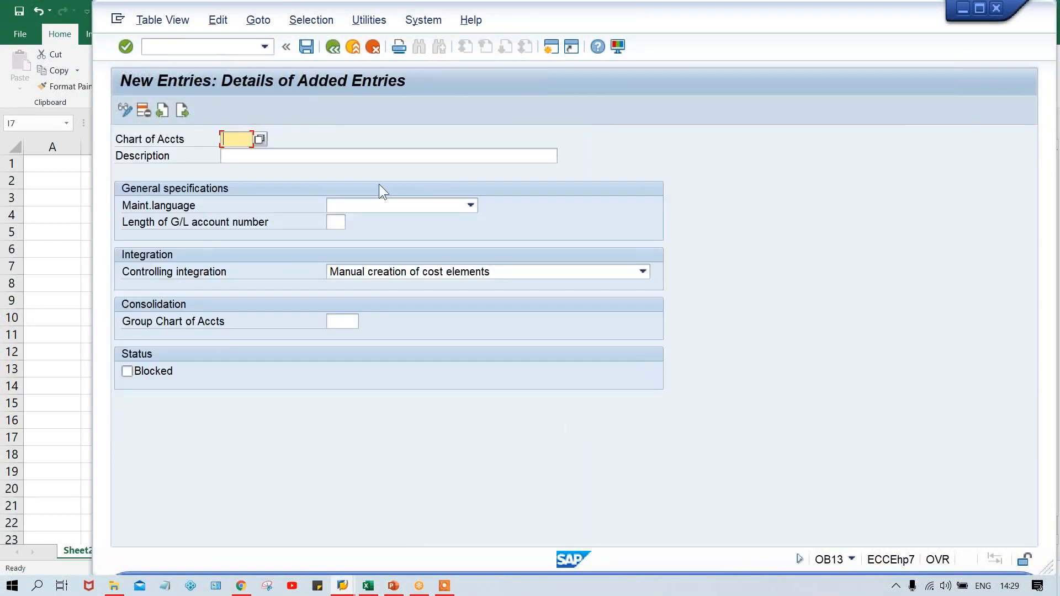
type("TCOA")
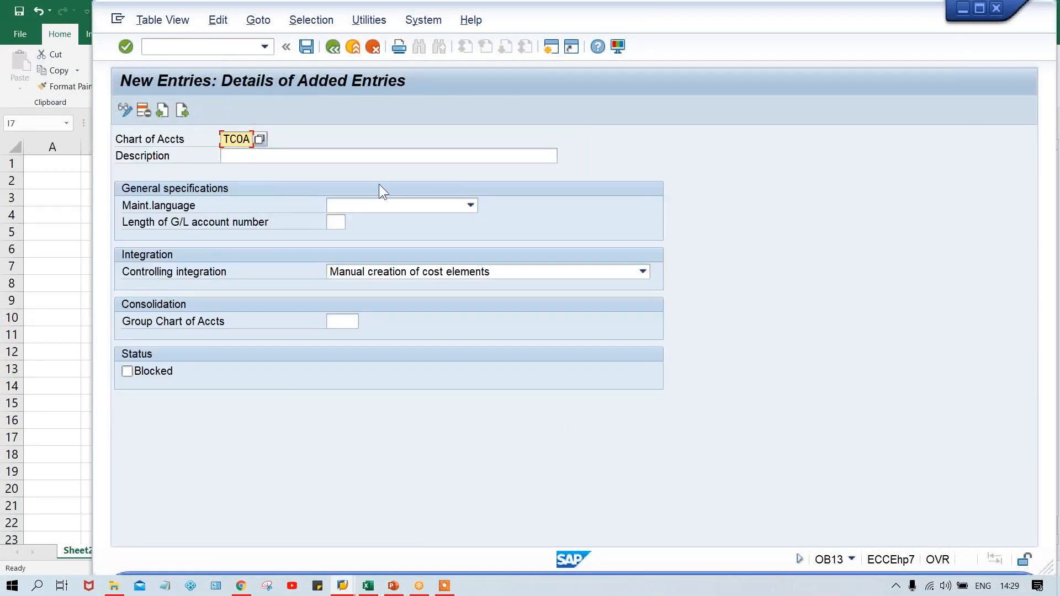
key("Tab")
type("T")
key("Down")
key("Return")
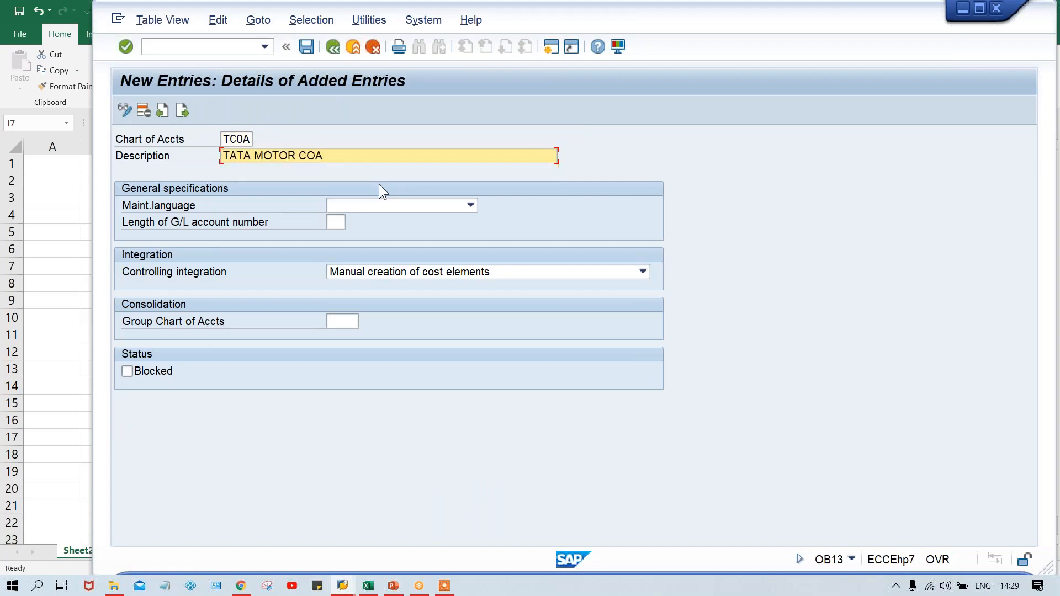
Set the maintenance language of the TCOA chart of accounts to English
key("Tab")
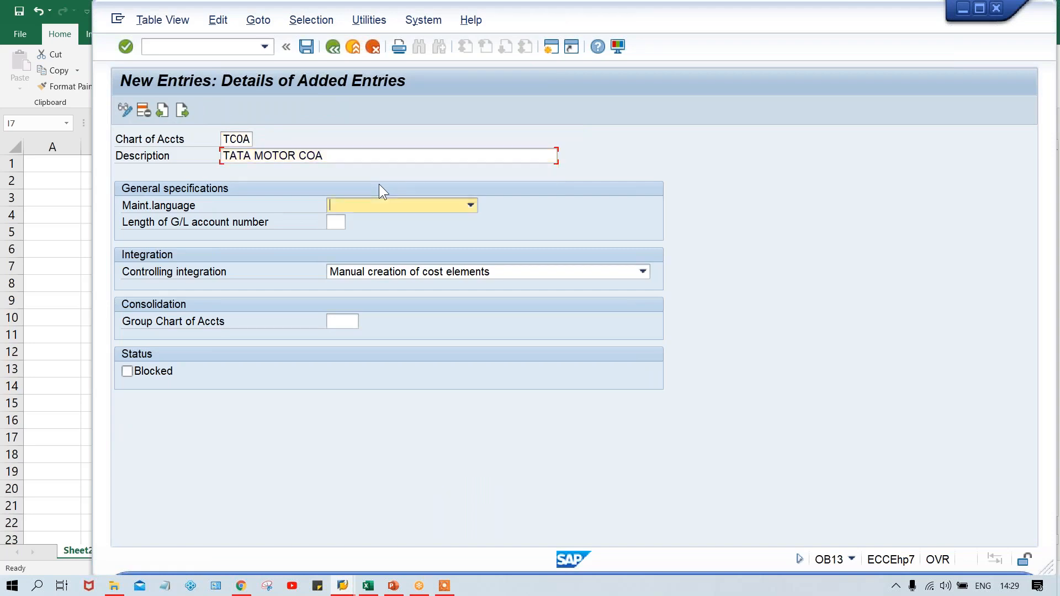
key("e")
key("Tab")
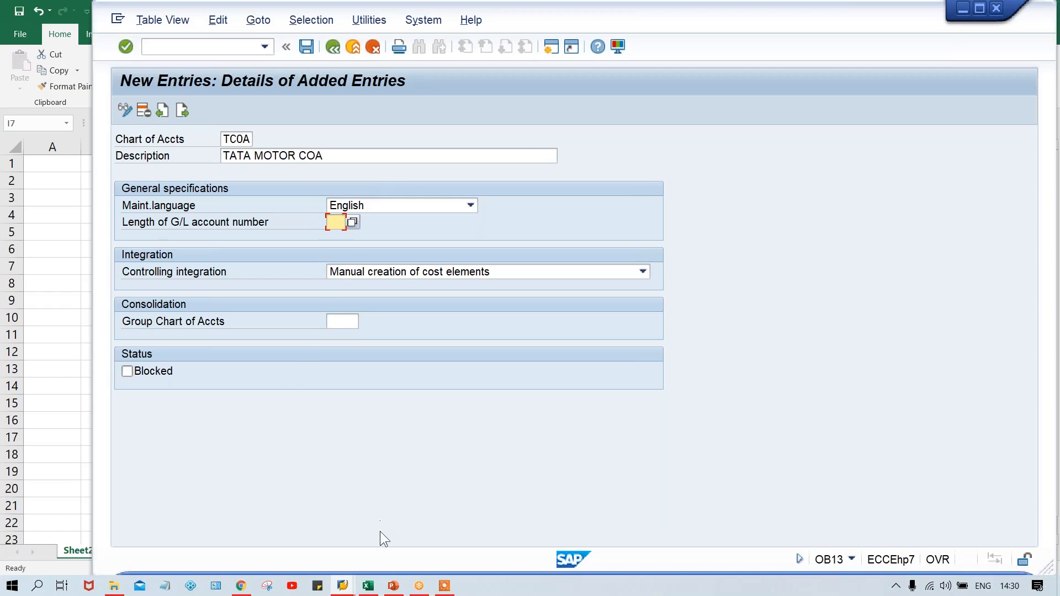
Switch to the Excel workbook and enter 4000 in cell G9
left_click(368, 586)
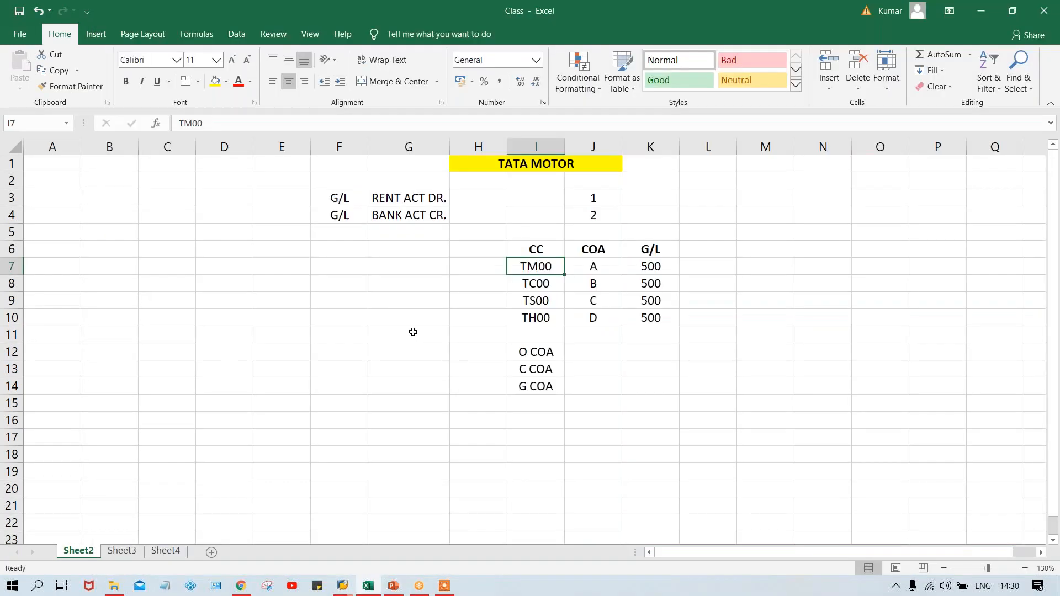
left_click(384, 306)
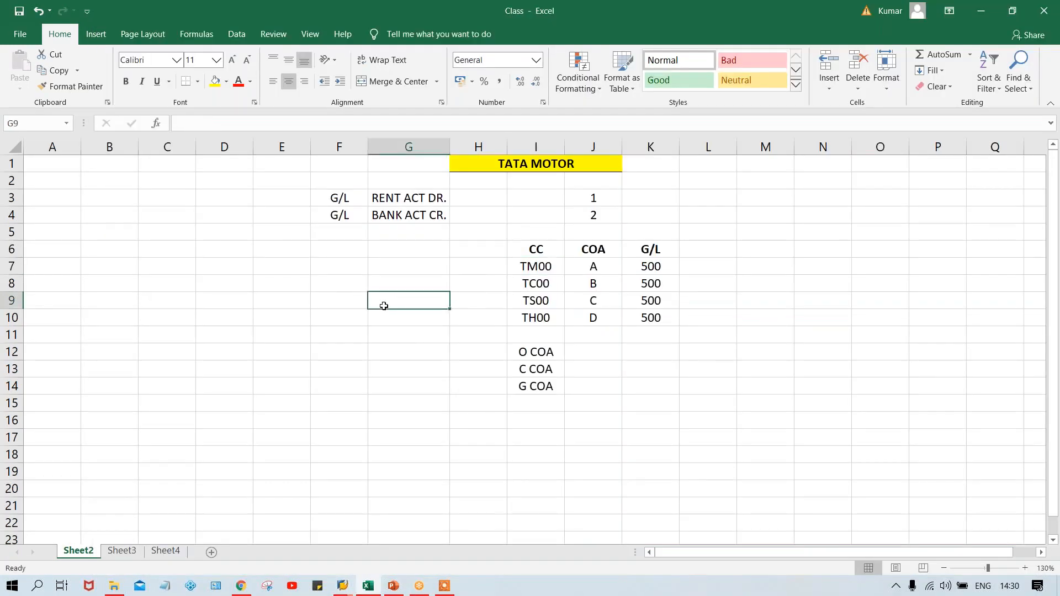
type("4000")
key("Return")
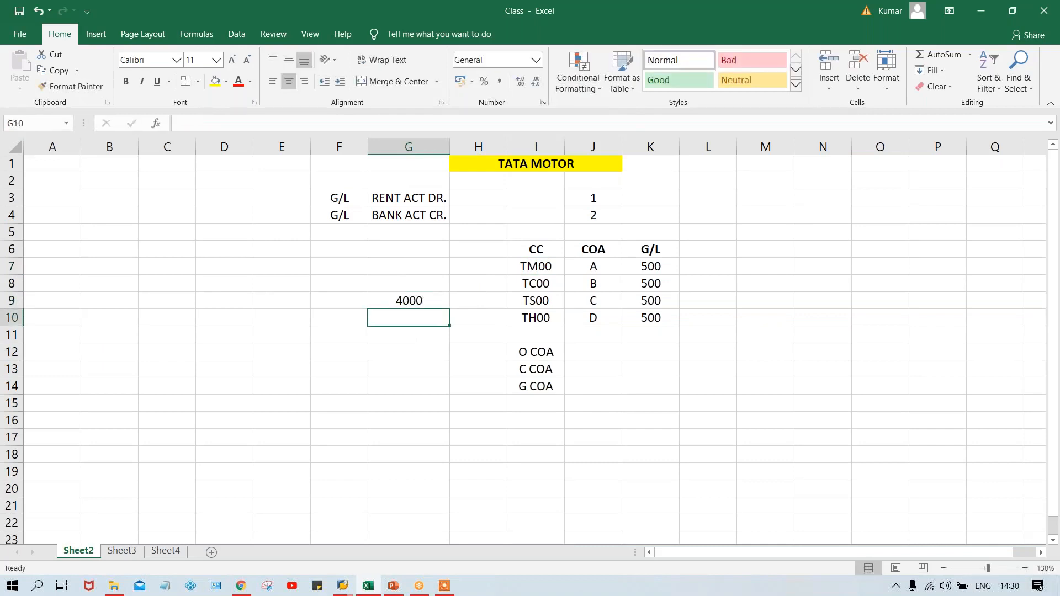
Enter 4001 in cell G10 and 10 in cell F9 of the worksheet
type("4001")
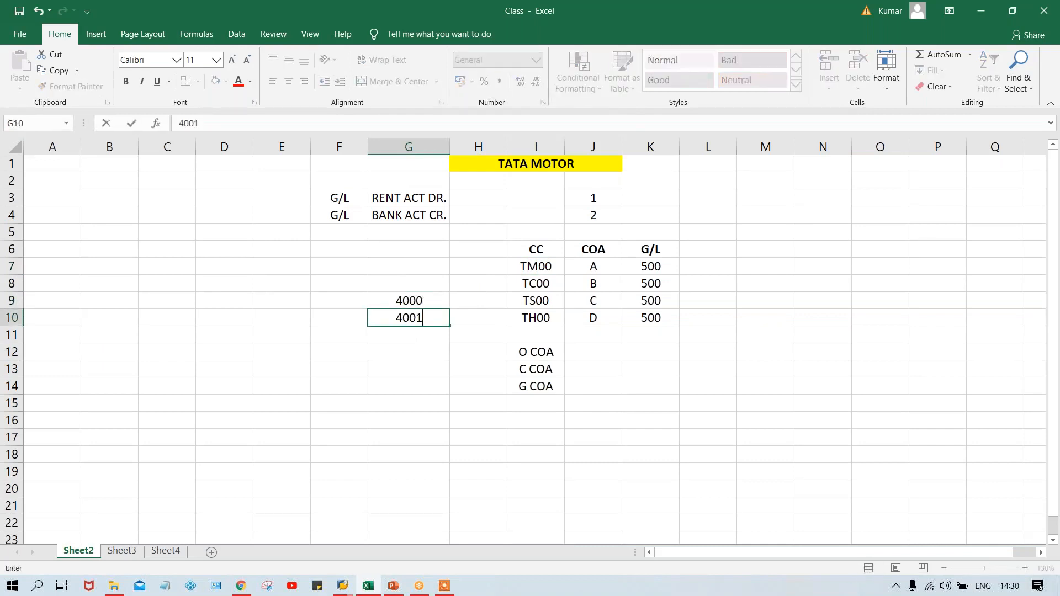
key("Return")
left_click(417, 301)
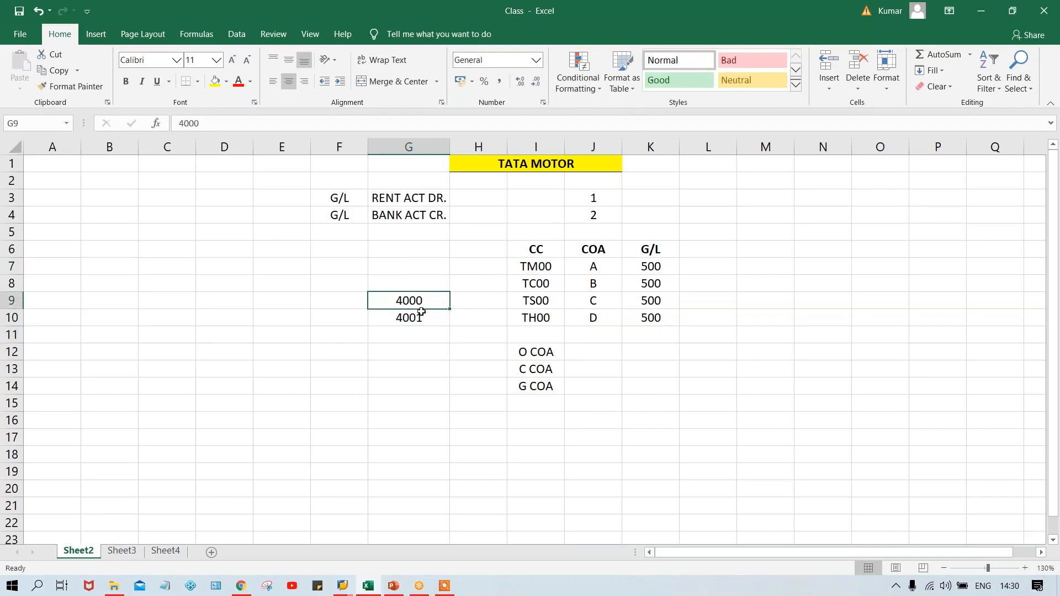
left_click(421, 323)
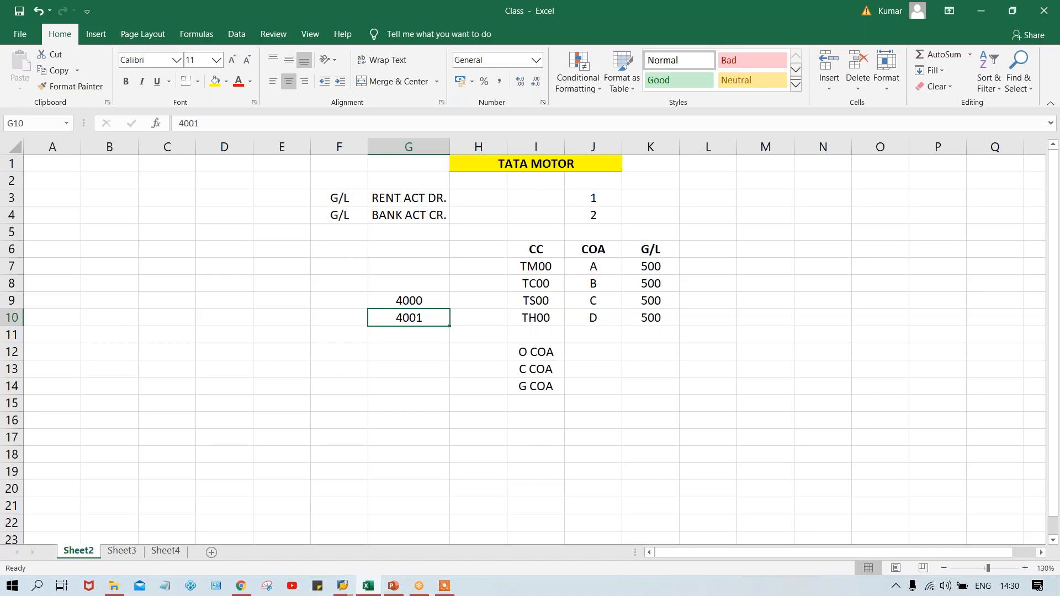
left_click(338, 301)
type("10")
key("Return")
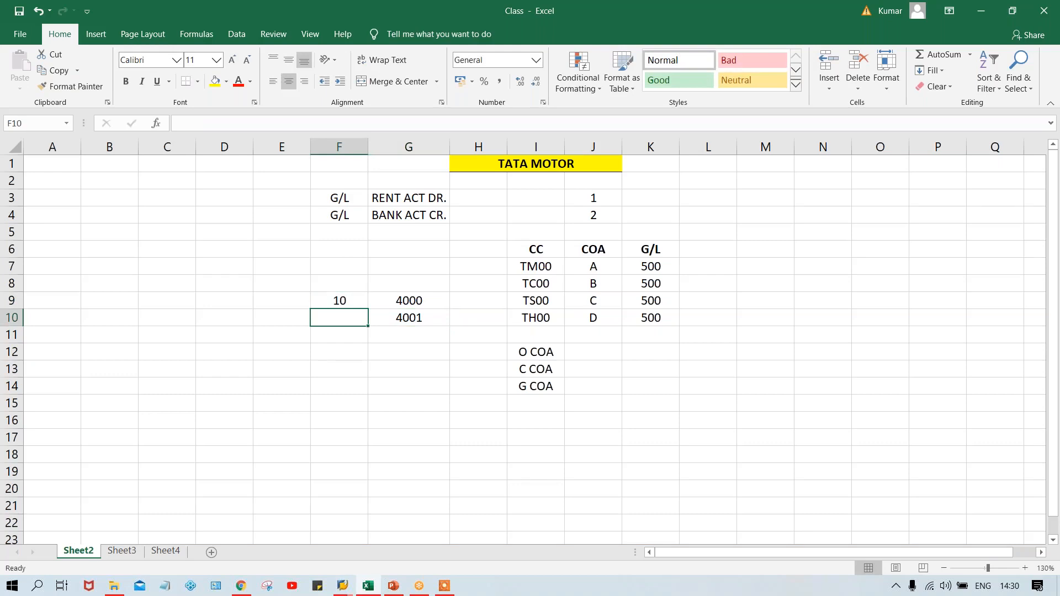
Switch to the SAP session and set the G/L account number length of the TCOA chart of accounts to 04
key("alt+Tab")
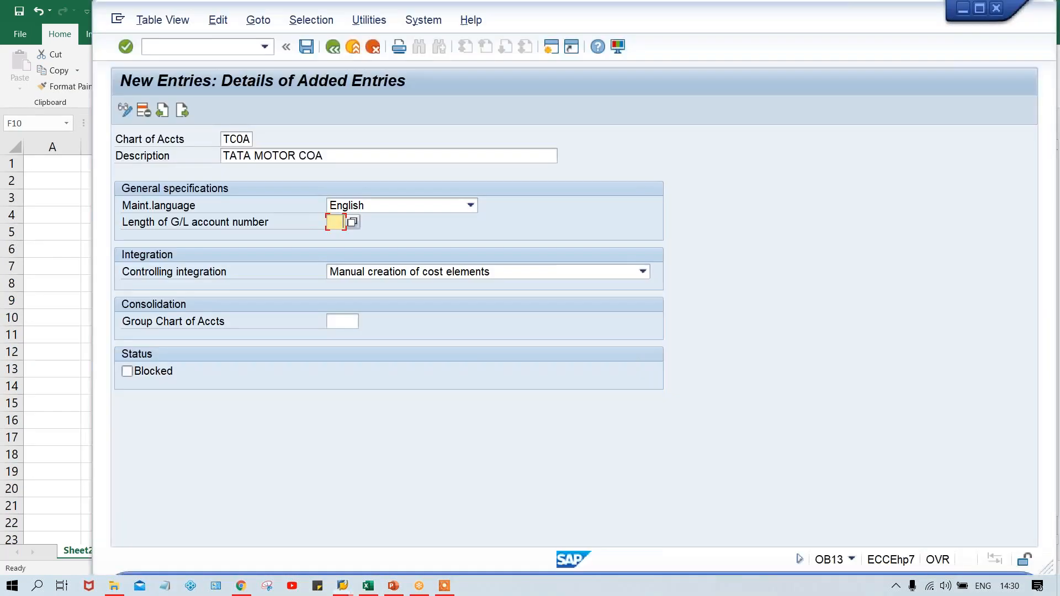
type("04")
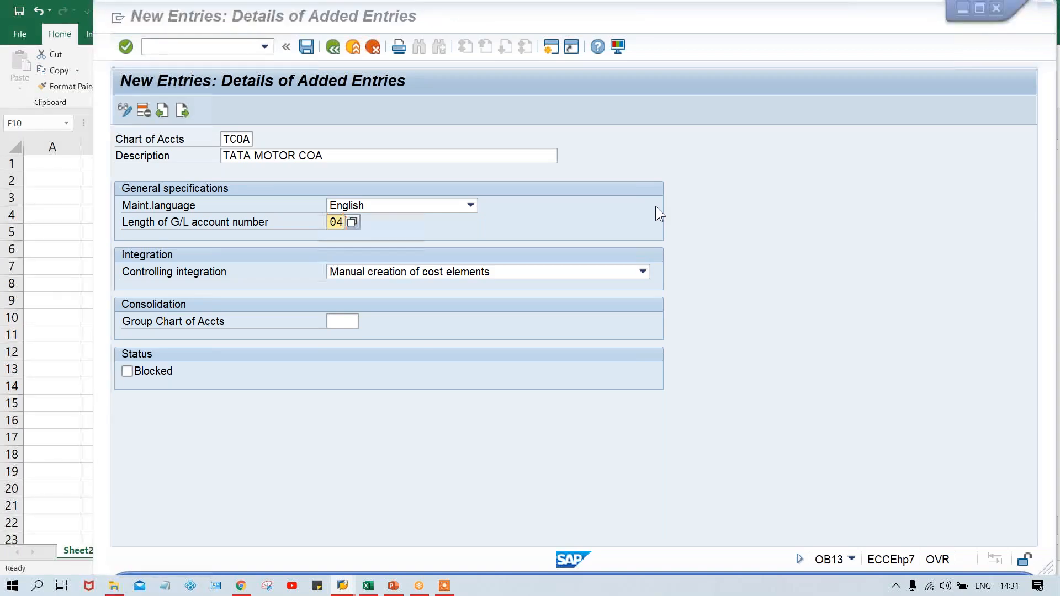
key("alt+Tab")
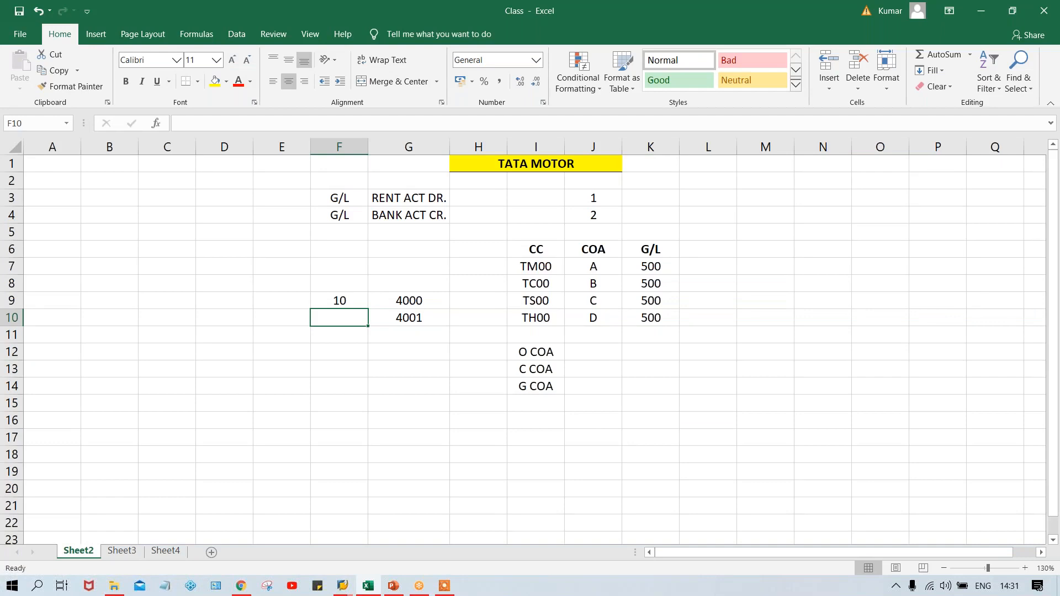
key("alt+Tab")
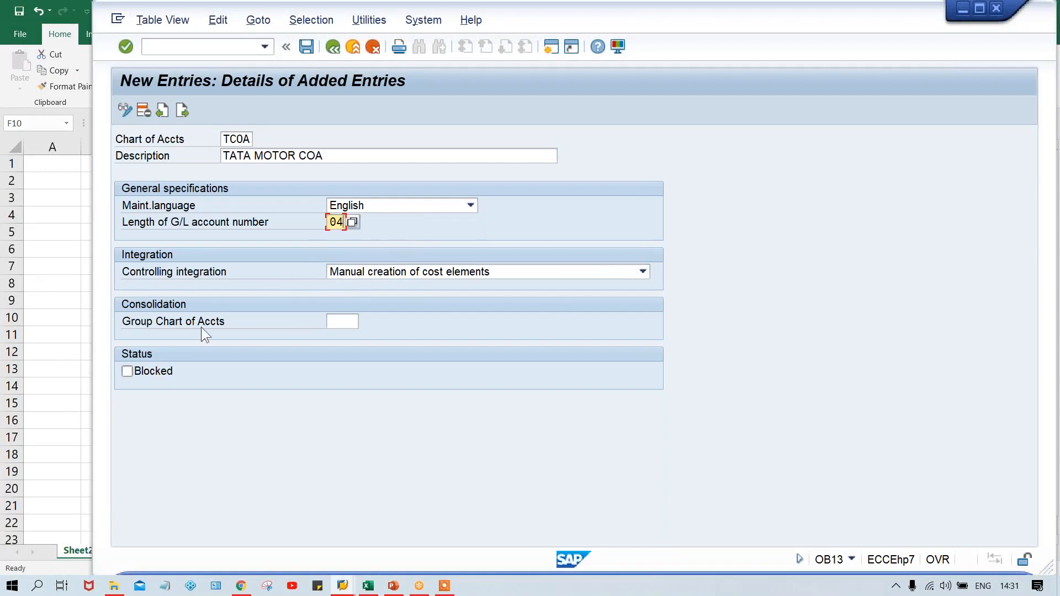
Save the TCOA chart of accounts with the group chart of accounts left blank, accepting the proposed customizing request
left_click(338, 323)
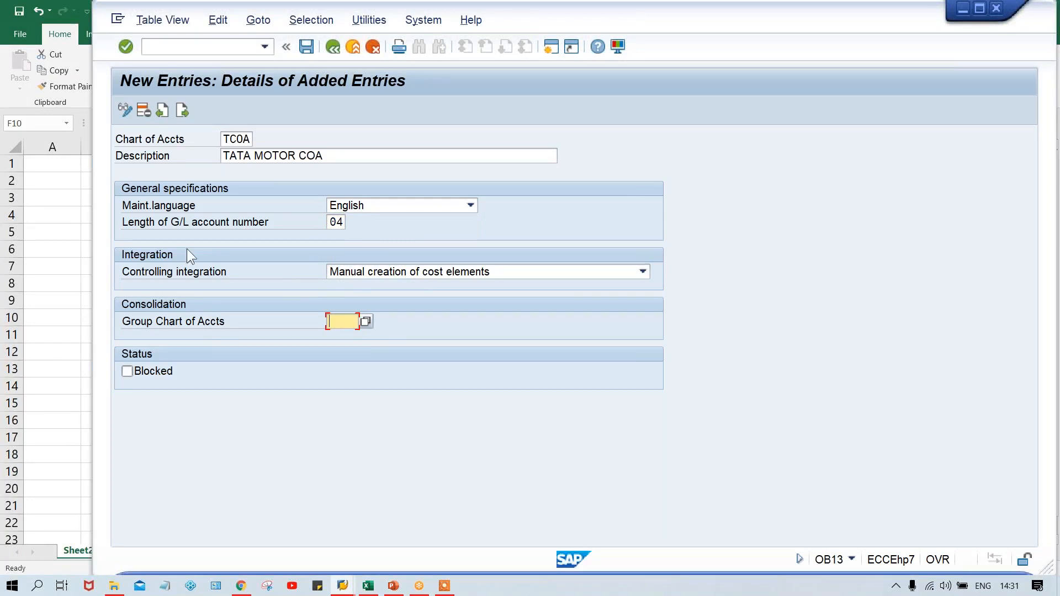
left_click(227, 140)
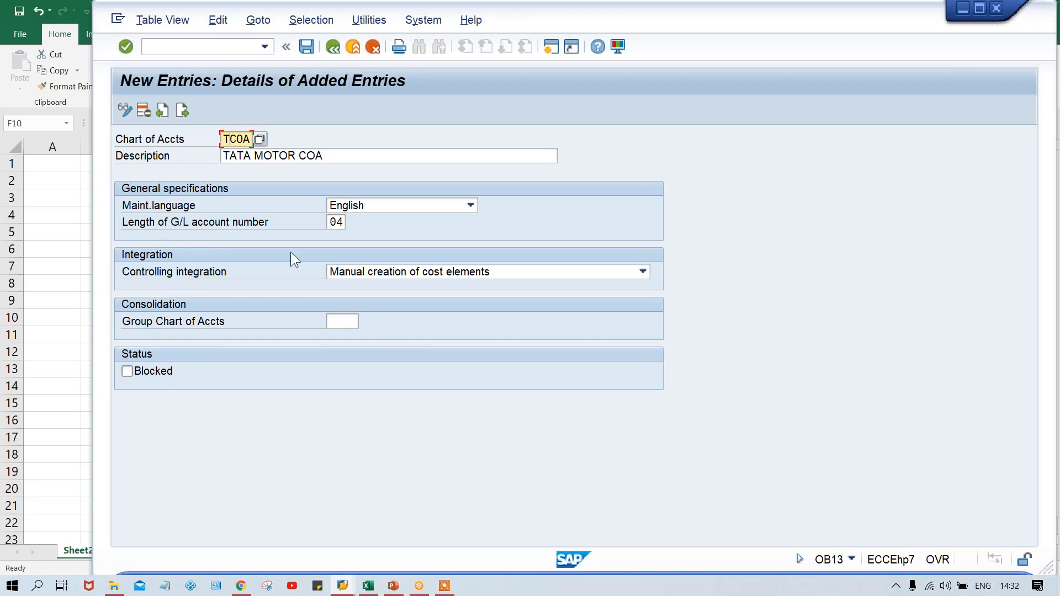
left_click(352, 320)
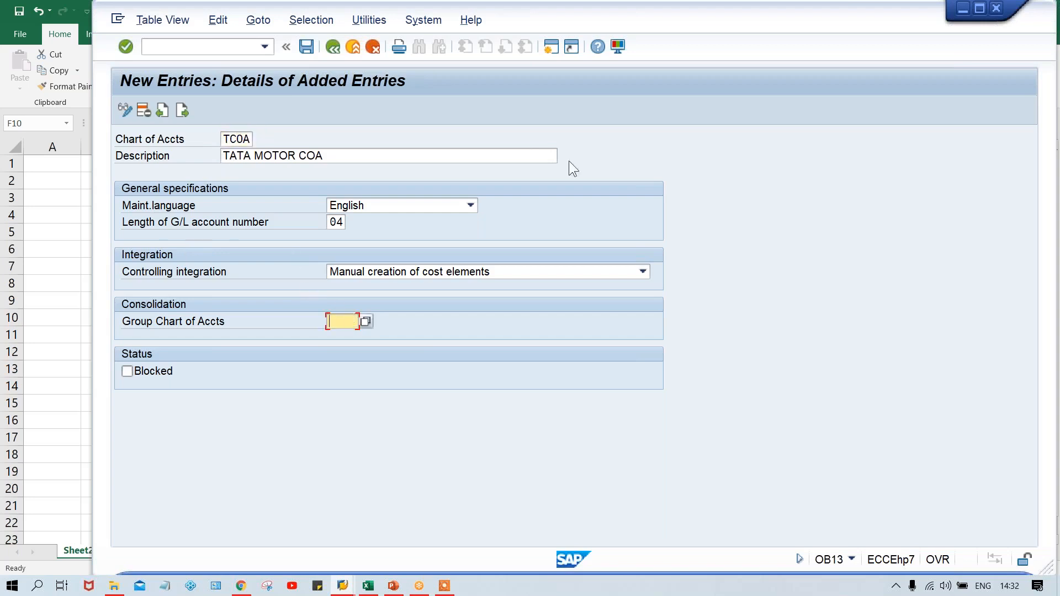
key("Return")
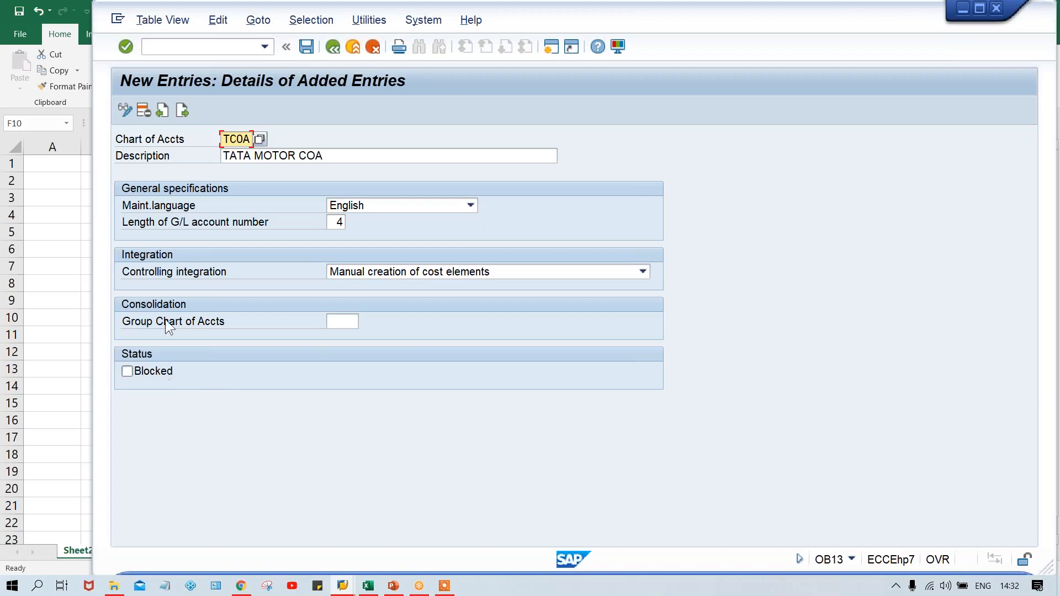
key("ctrl+s")
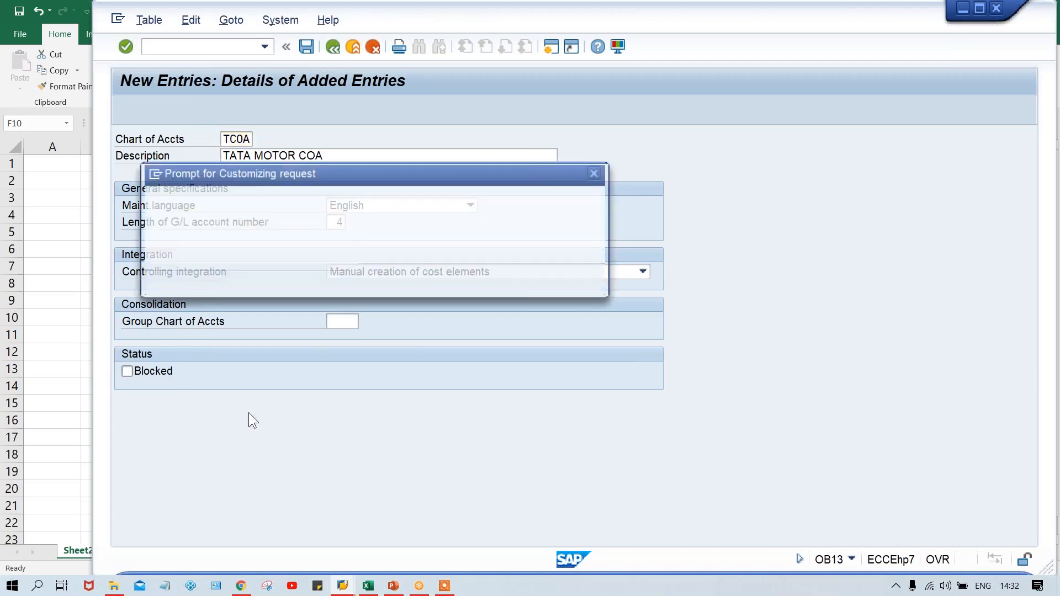
key("Return")
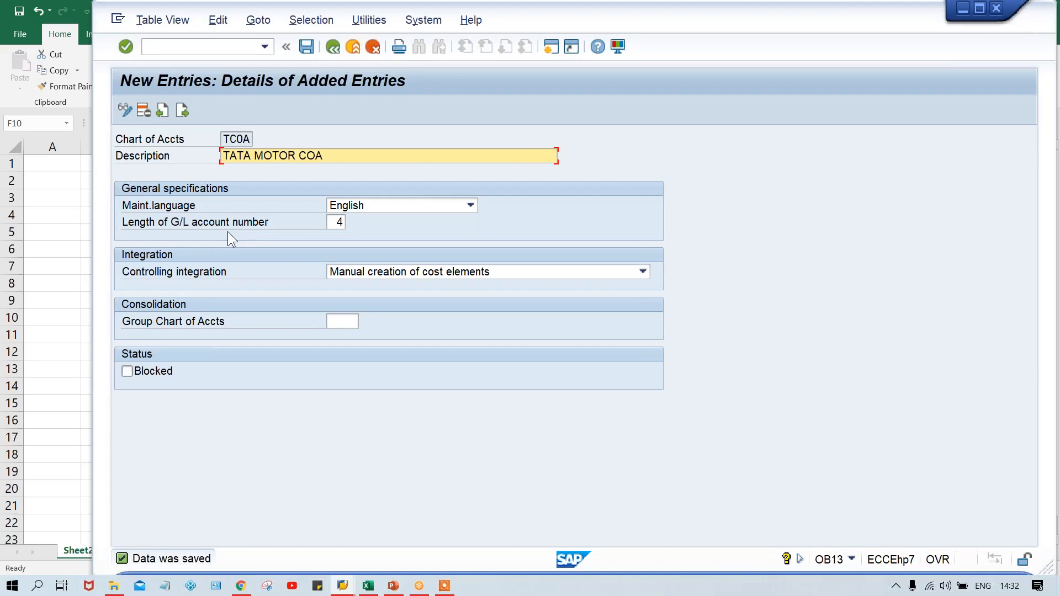
Open transaction OB62 with /NOB62 for assigning company codes to charts of accounts
left_click(186, 48)
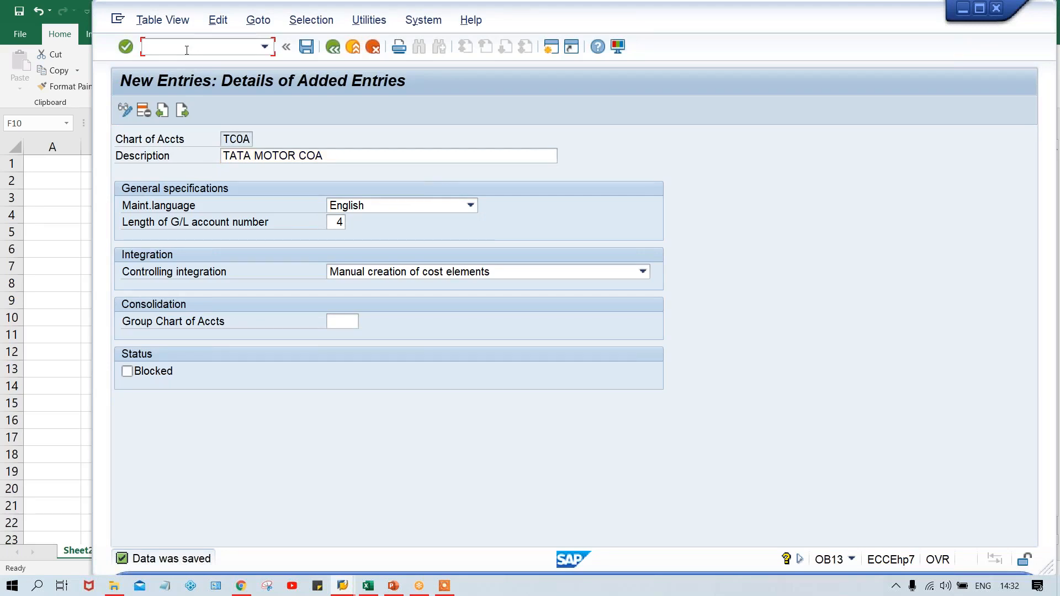
type("/NOB62")
key("Return")
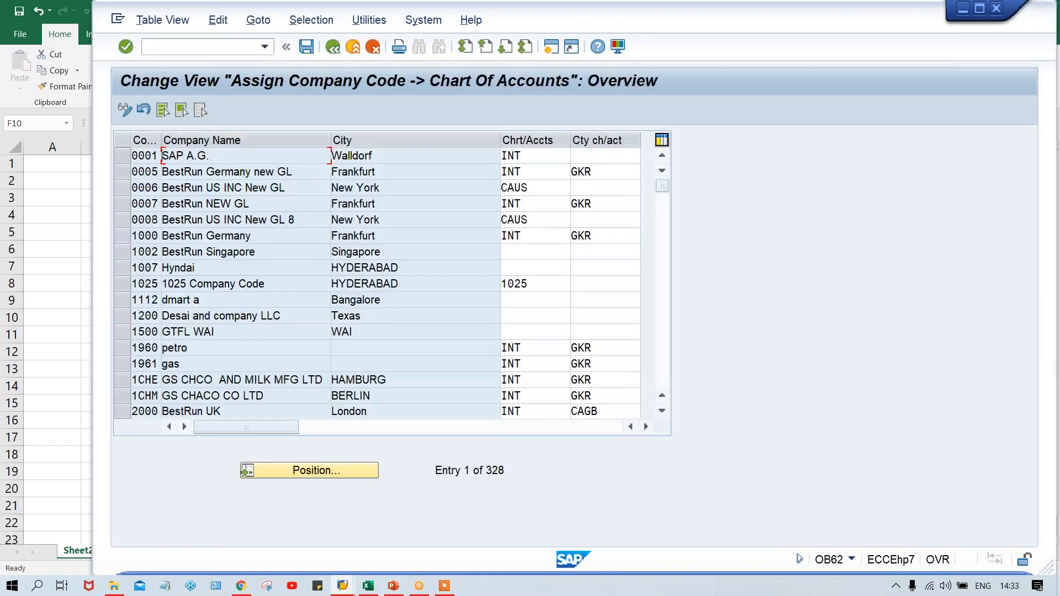
Position the company code list on entry TM00
left_click(324, 472)
type("T")
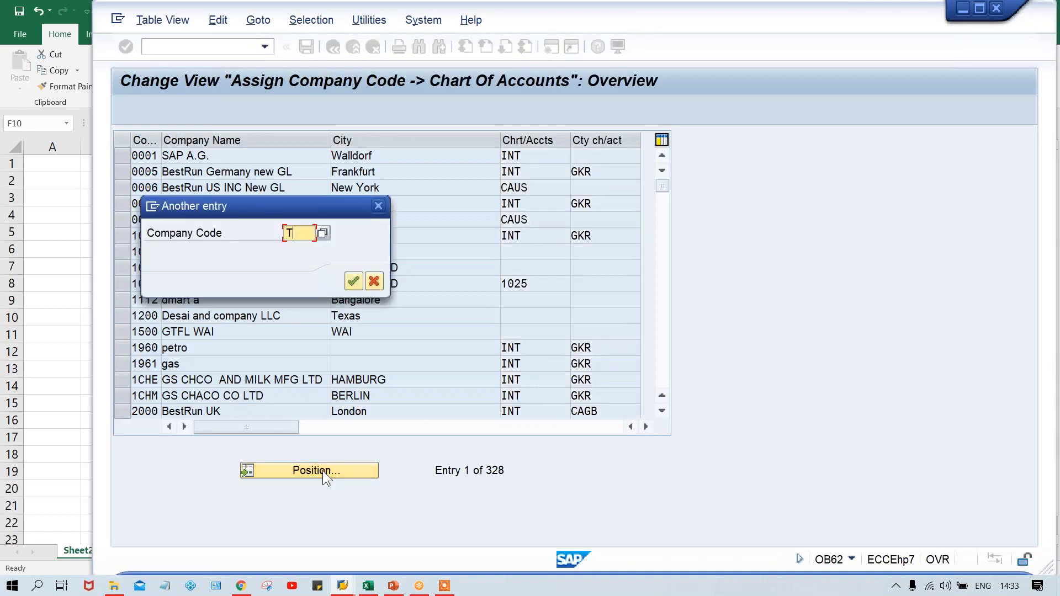
type("M00")
key("Return")
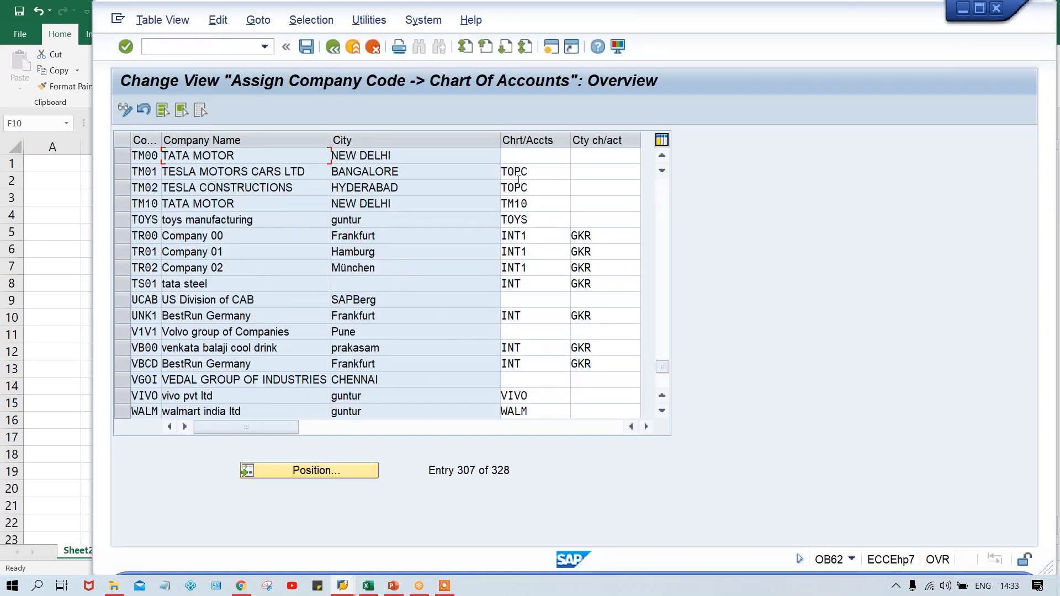
Assign chart of accounts TCOA to company code TM00 and save it, accepting the proposed customizing request
left_click(516, 157)
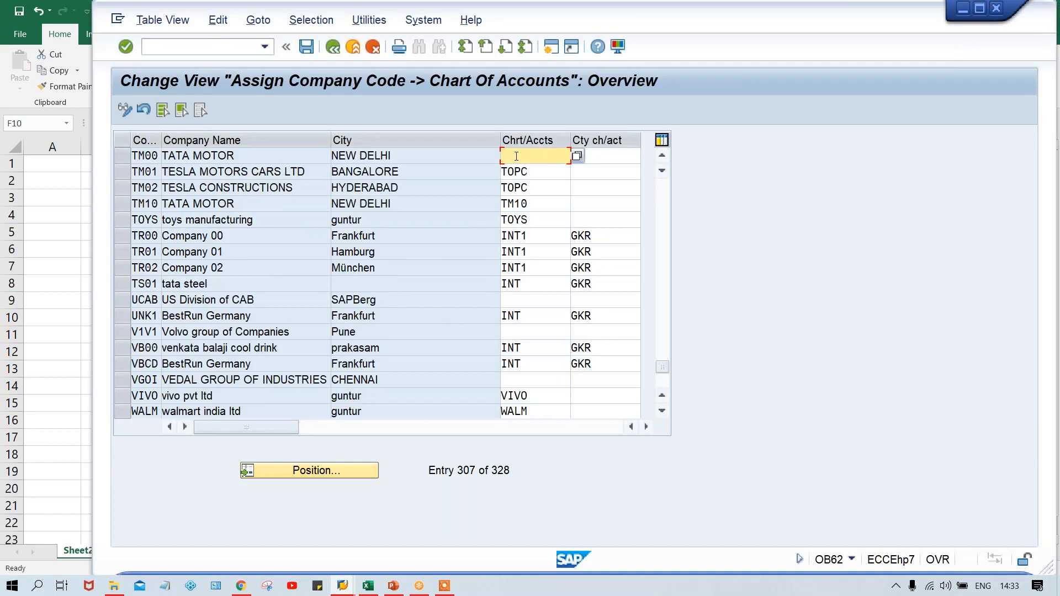
type("TCOA")
left_click(608, 155)
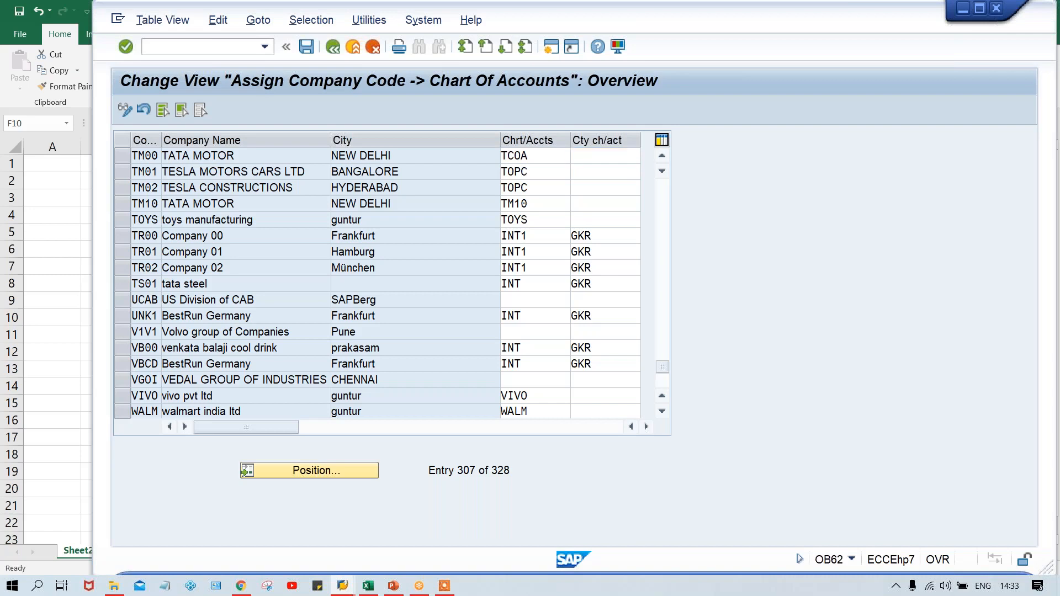
key("ctrl+s")
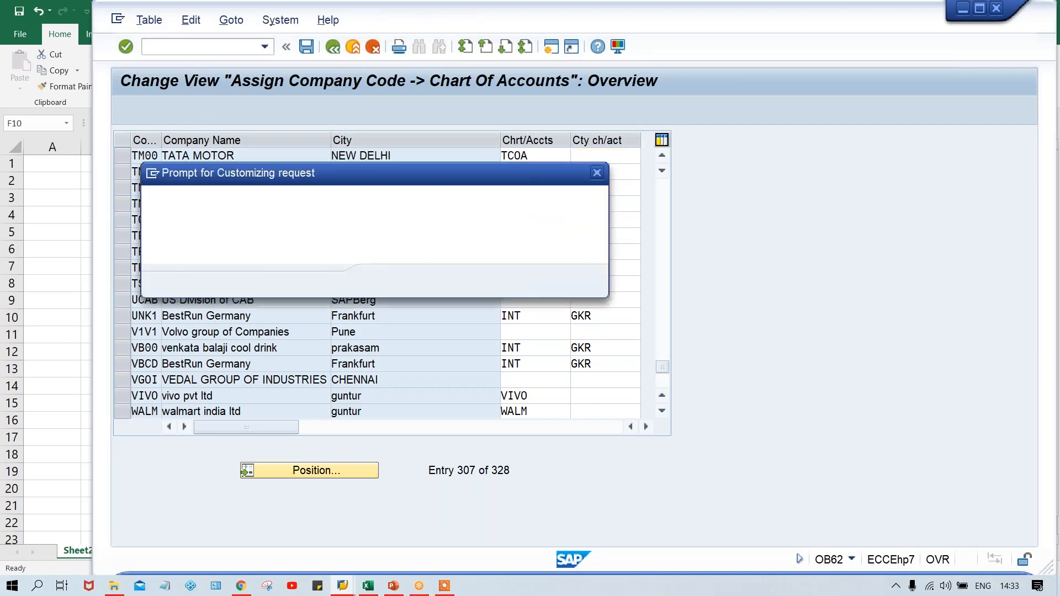
key("Return")
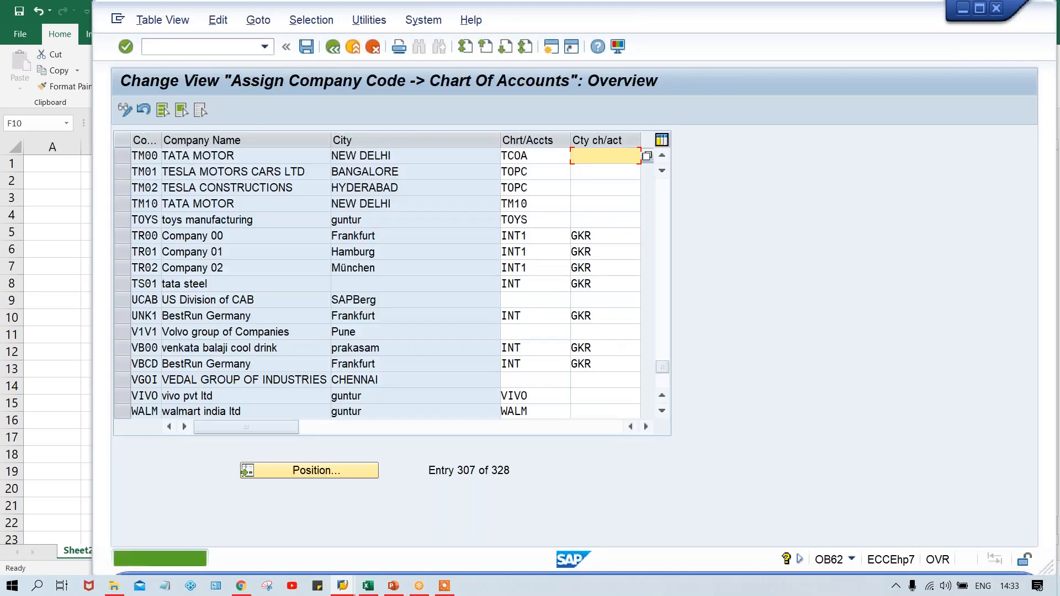
left_click(541, 156)
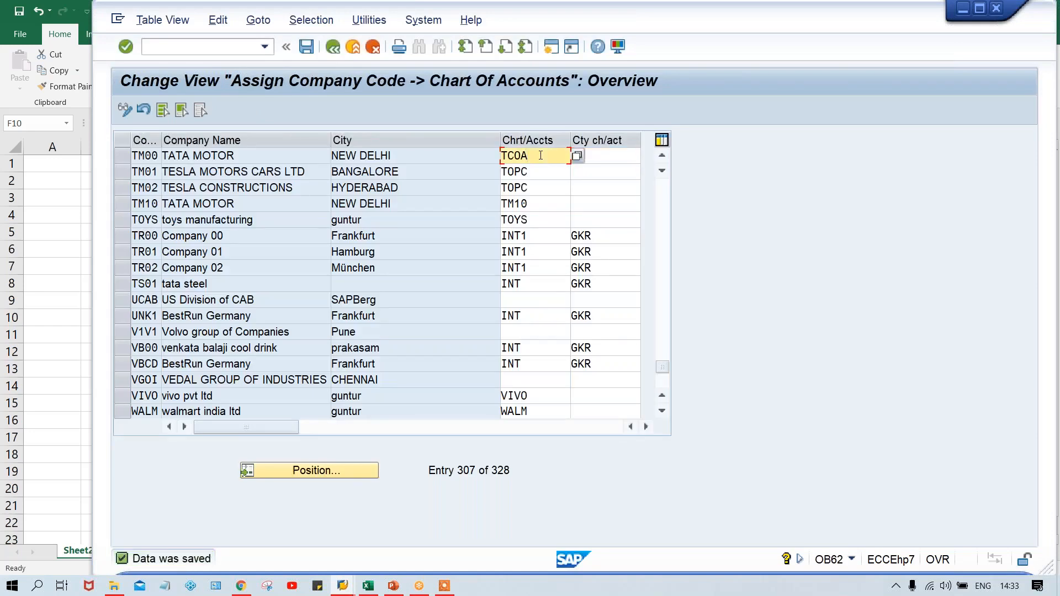
key("ctrl+s")
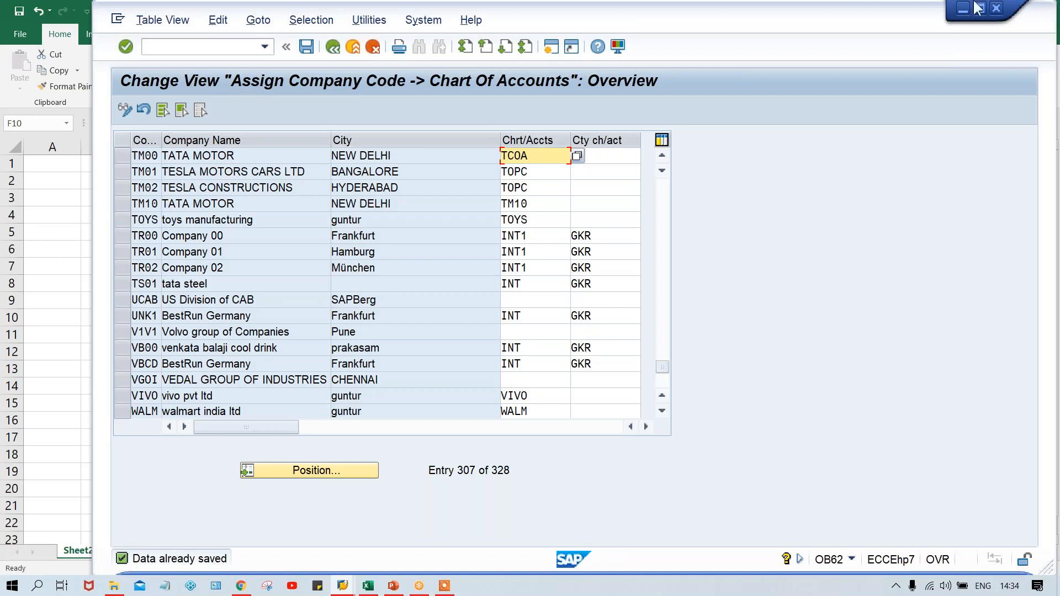
left_click(938, 34)
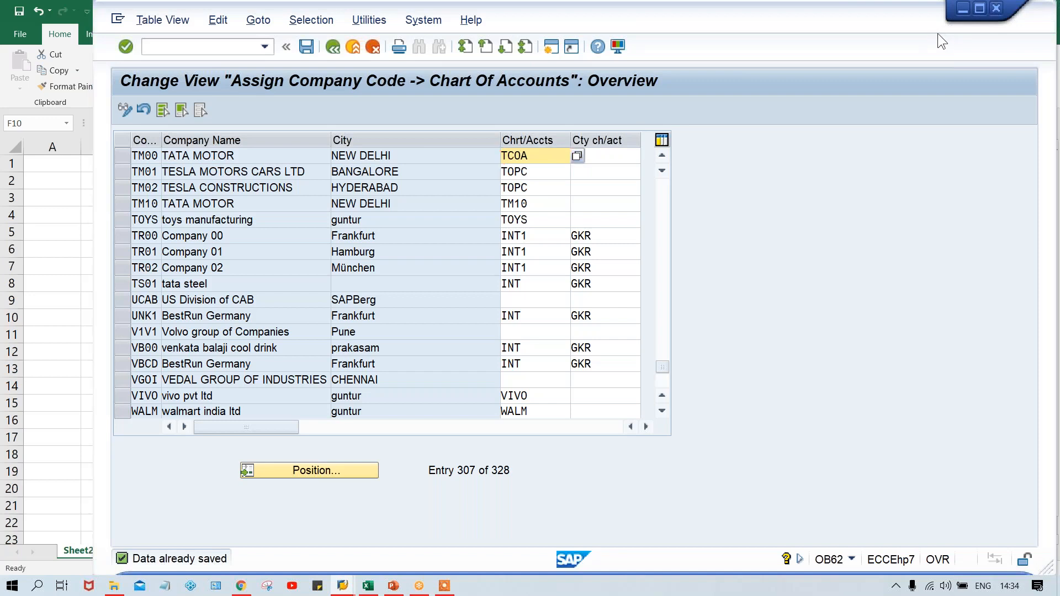